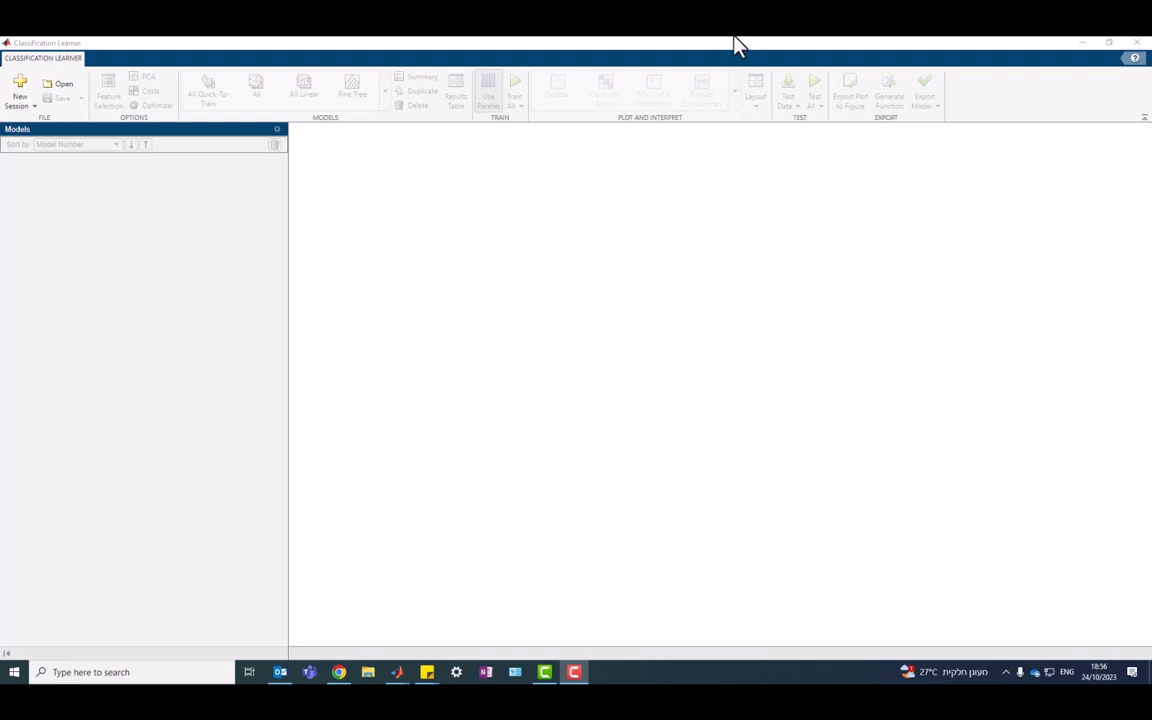
Start defining a new session from the workspace with tdataMultiNorm as the data set variable
click(21, 88)
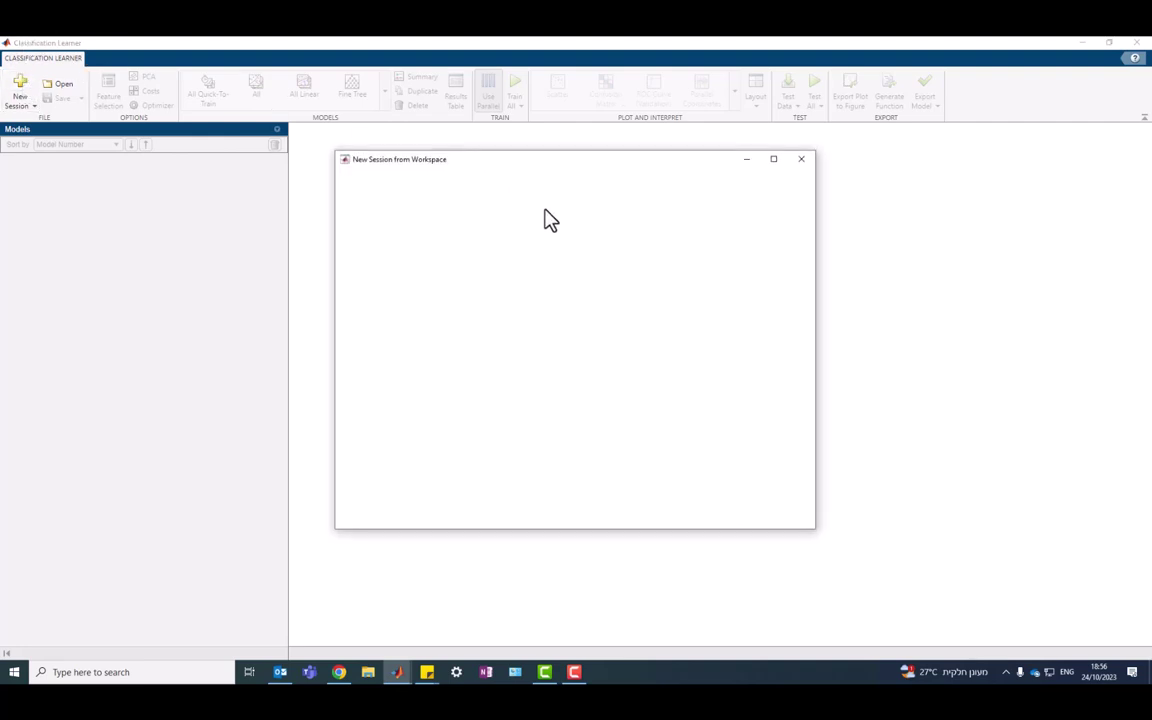
click(510, 219)
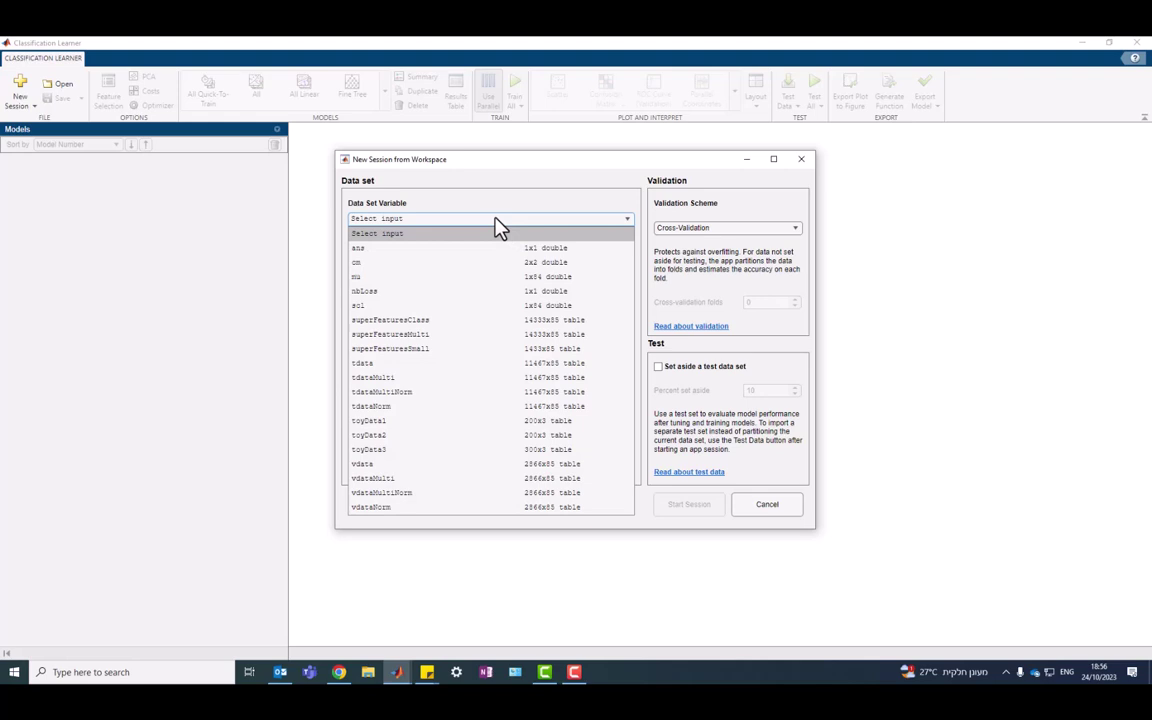
click(409, 399)
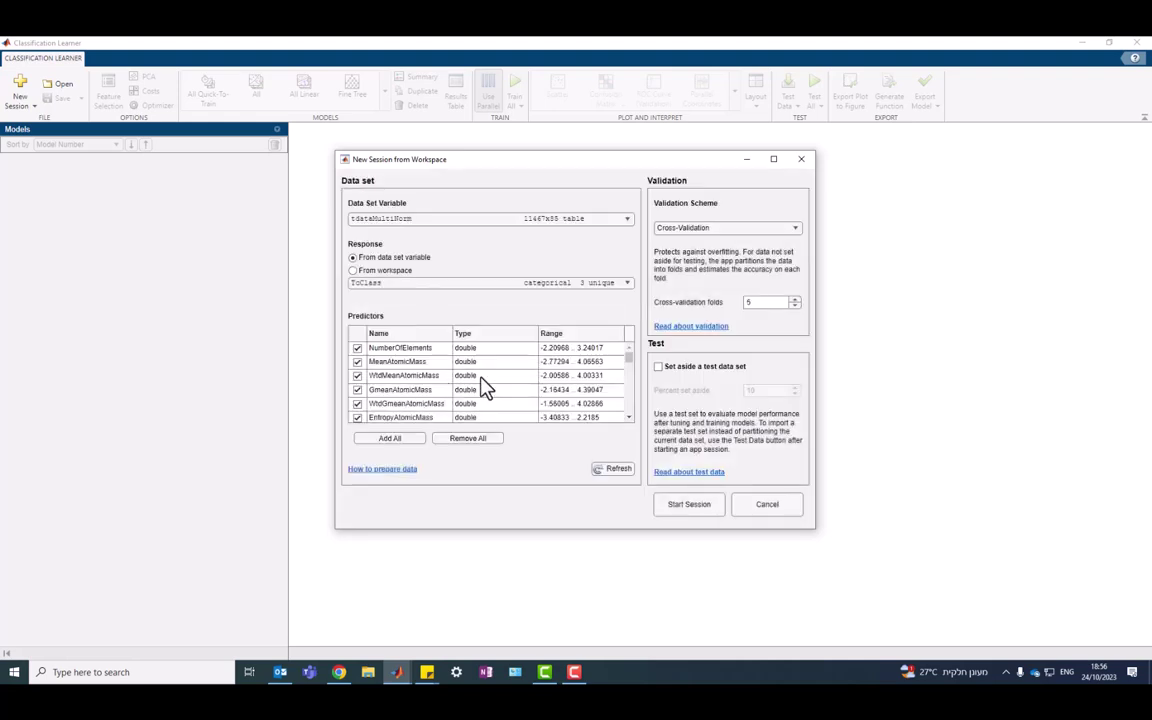
Exclude the NumberOfElements and MeanAtomicMass predictors and include both again
drag(630, 362, 635, 283)
click(357, 348)
click(357, 361)
click(357, 361)
click(357, 348)
Start the session with 5-fold cross-validation and close the initial scatter plot
click(702, 228)
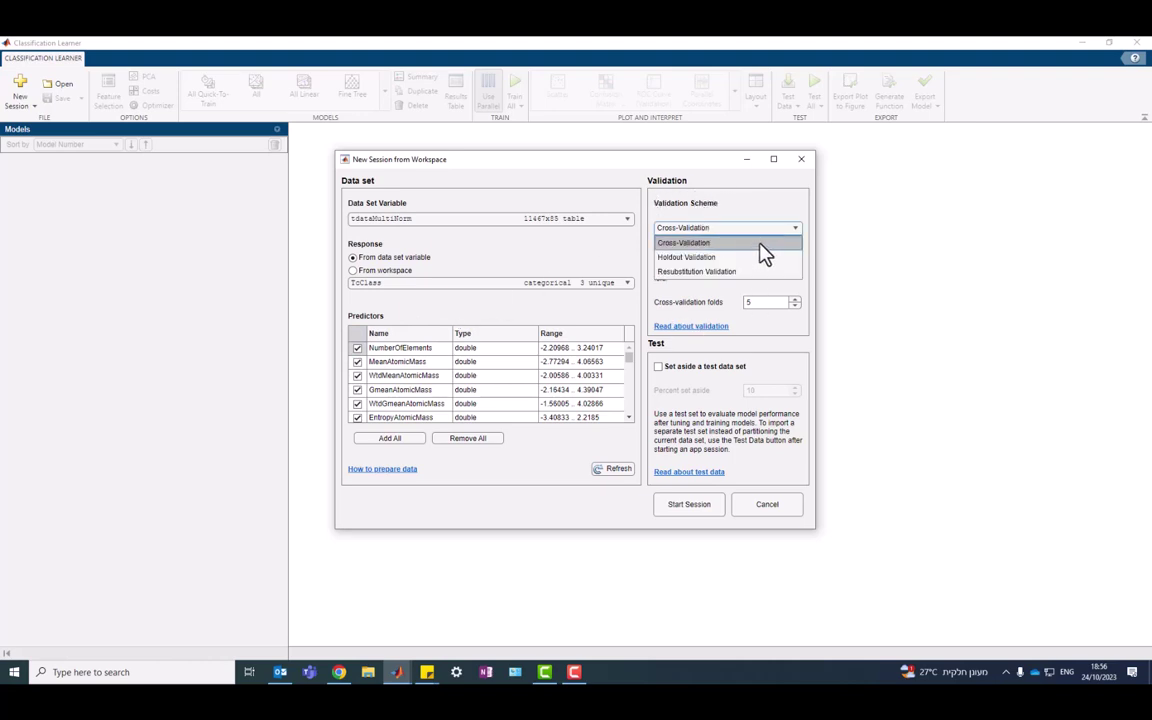
click(760, 243)
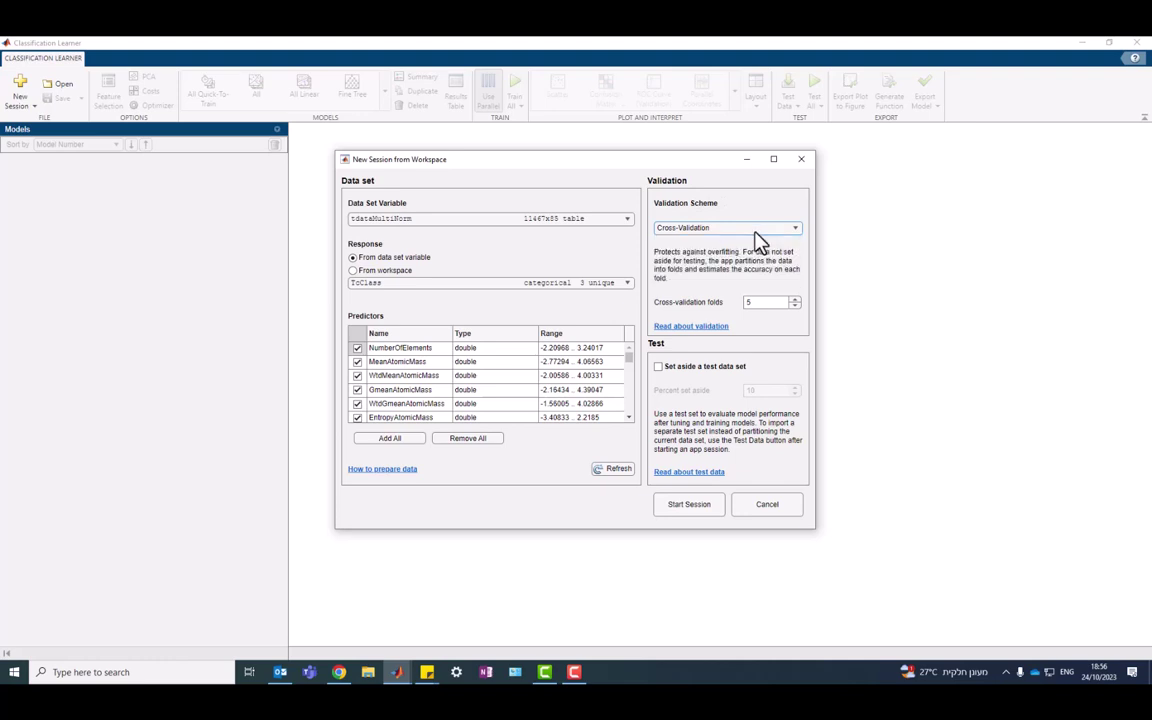
click(795, 299)
click(795, 299)
click(684, 512)
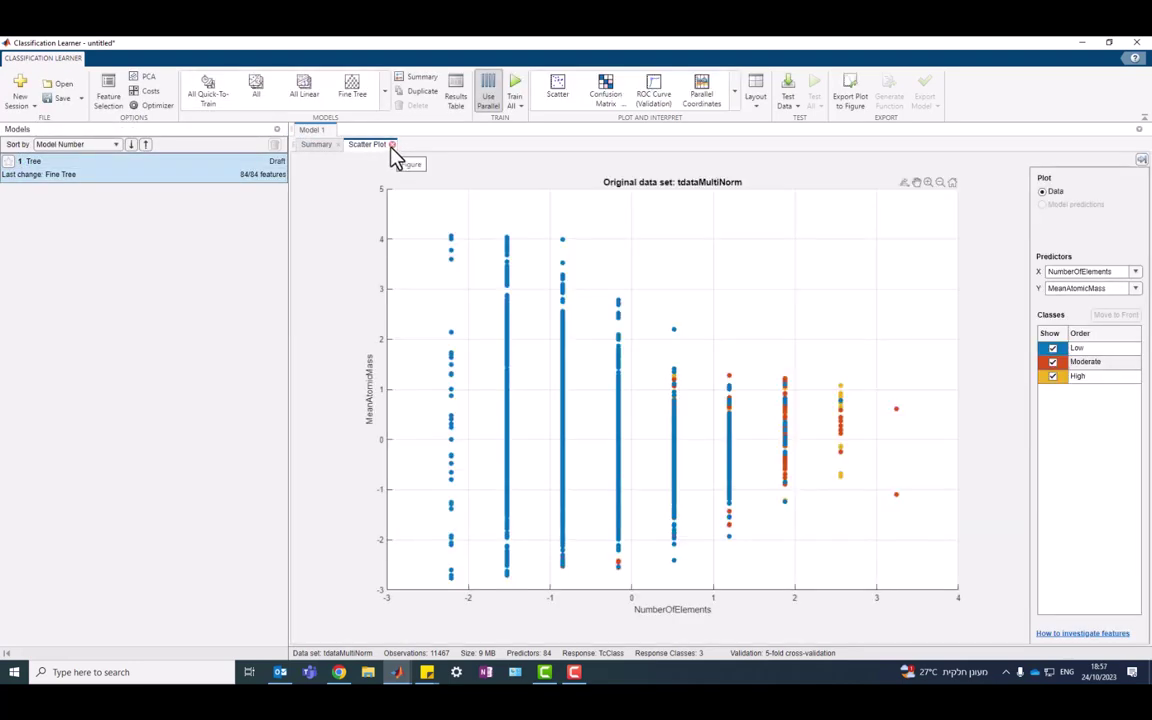
click(392, 145)
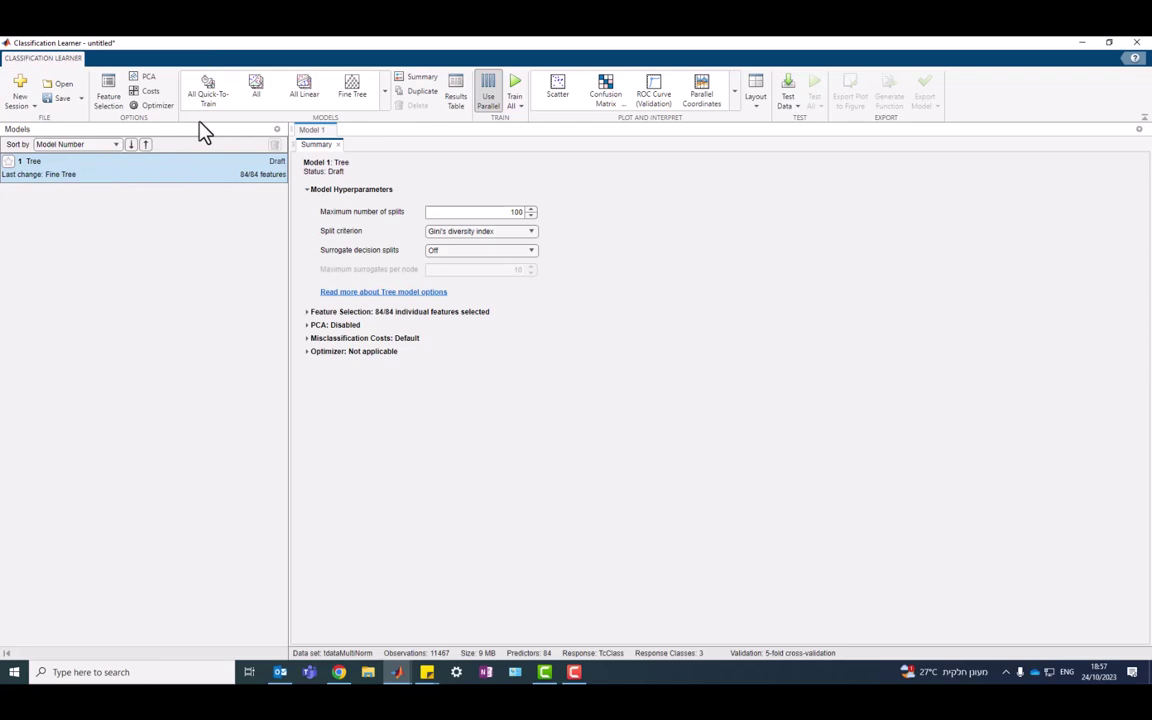
Add a Cubic SVM draft model from the support vector machine classifiers
click(386, 92)
click(385, 88)
click(391, 99)
drag(391, 128, 378, 334)
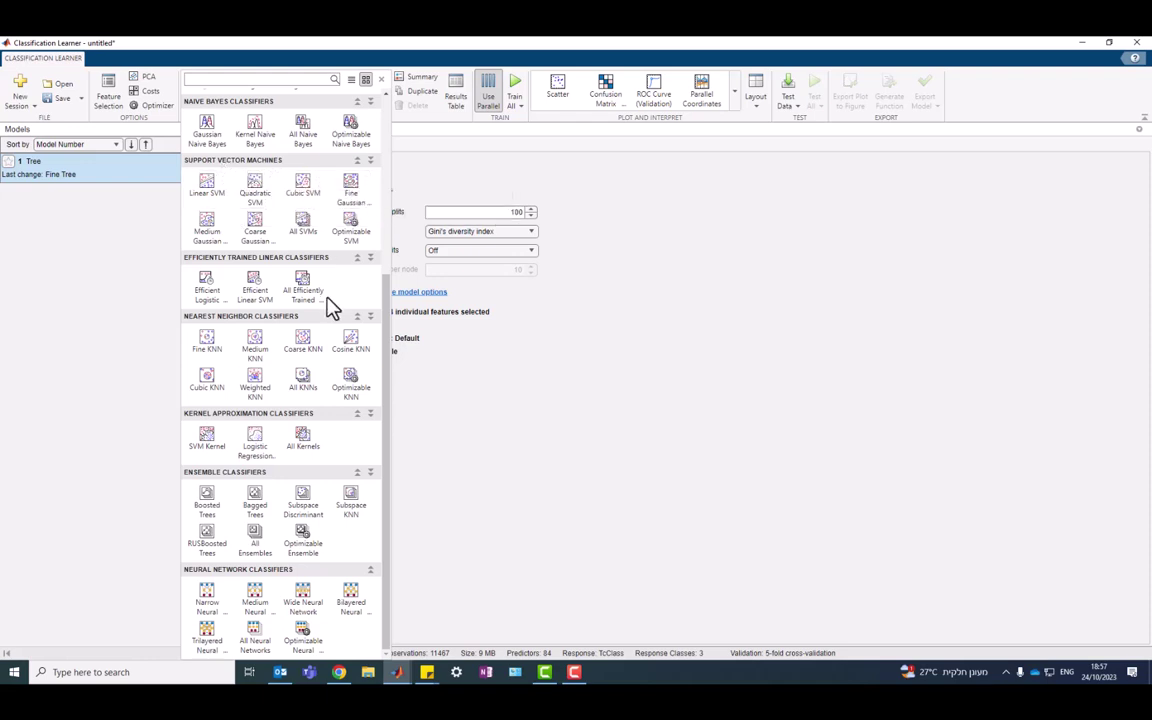
click(300, 205)
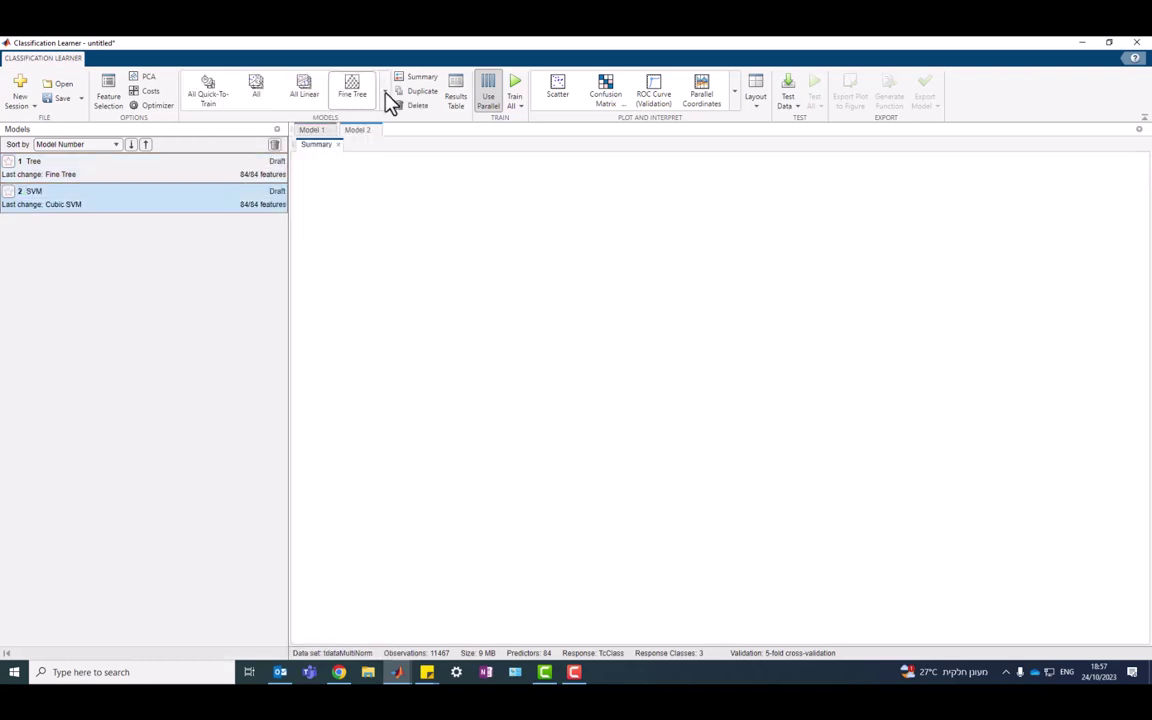
Add a Fine KNN draft model from the nearest neighbor classifiers
click(378, 97)
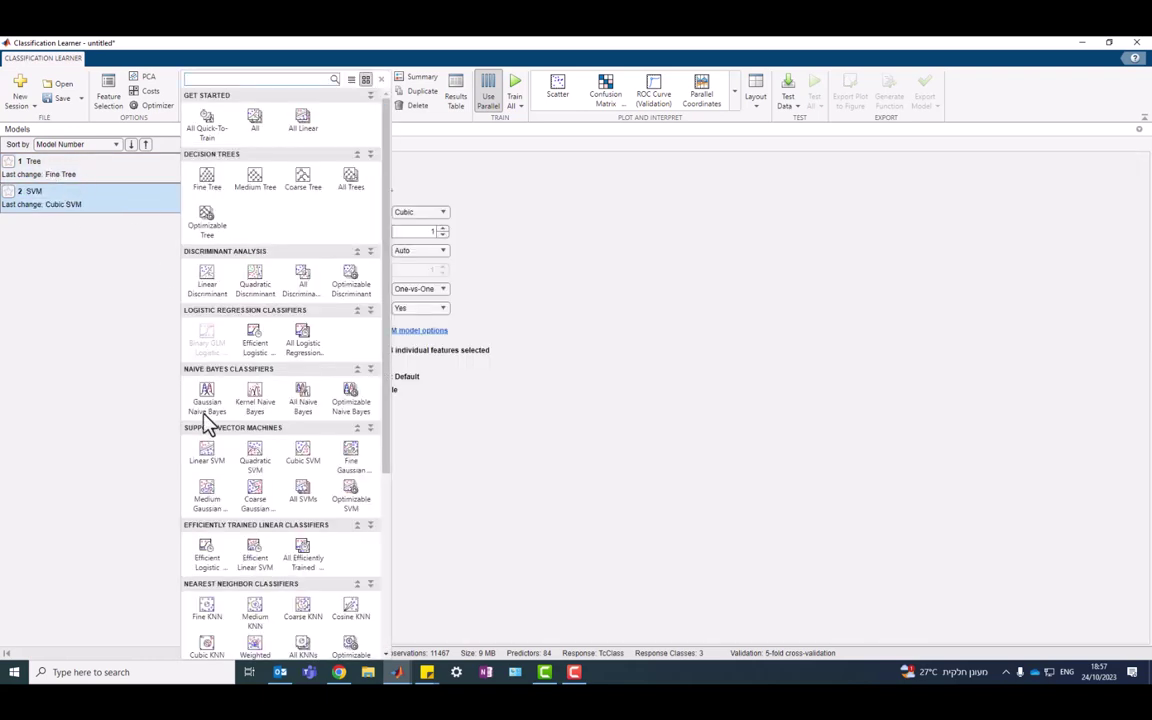
scroll(220, 490, down, 2)
scroll(220, 490, down, 3)
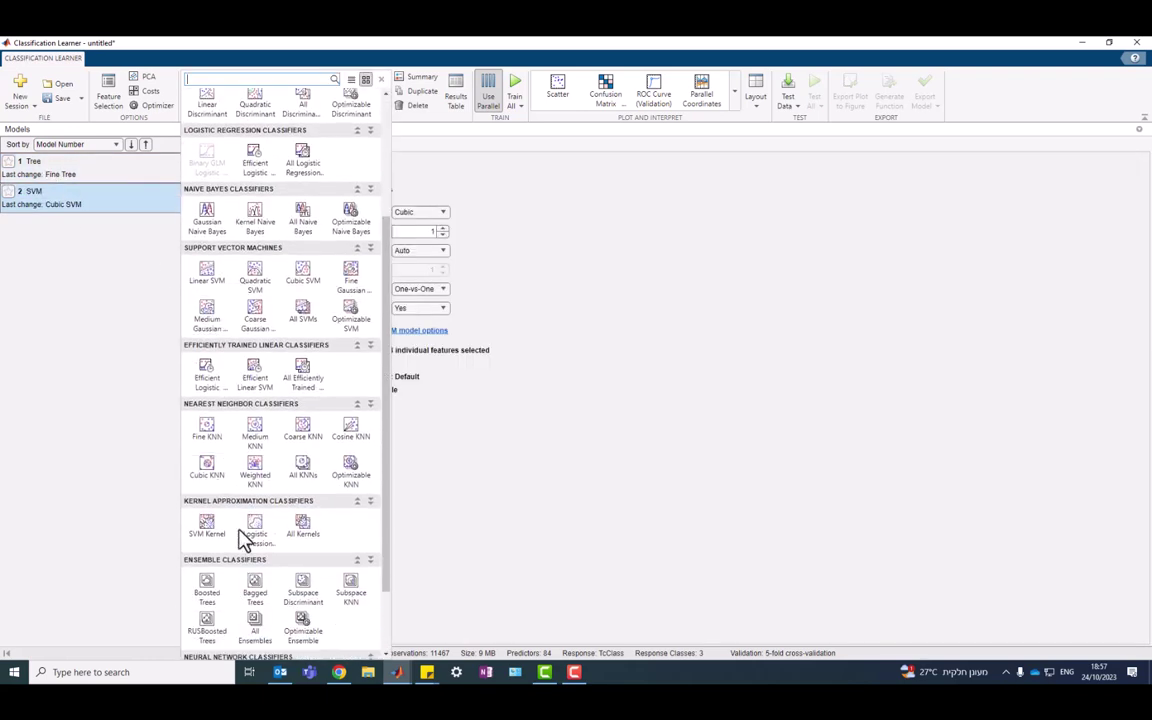
click(205, 436)
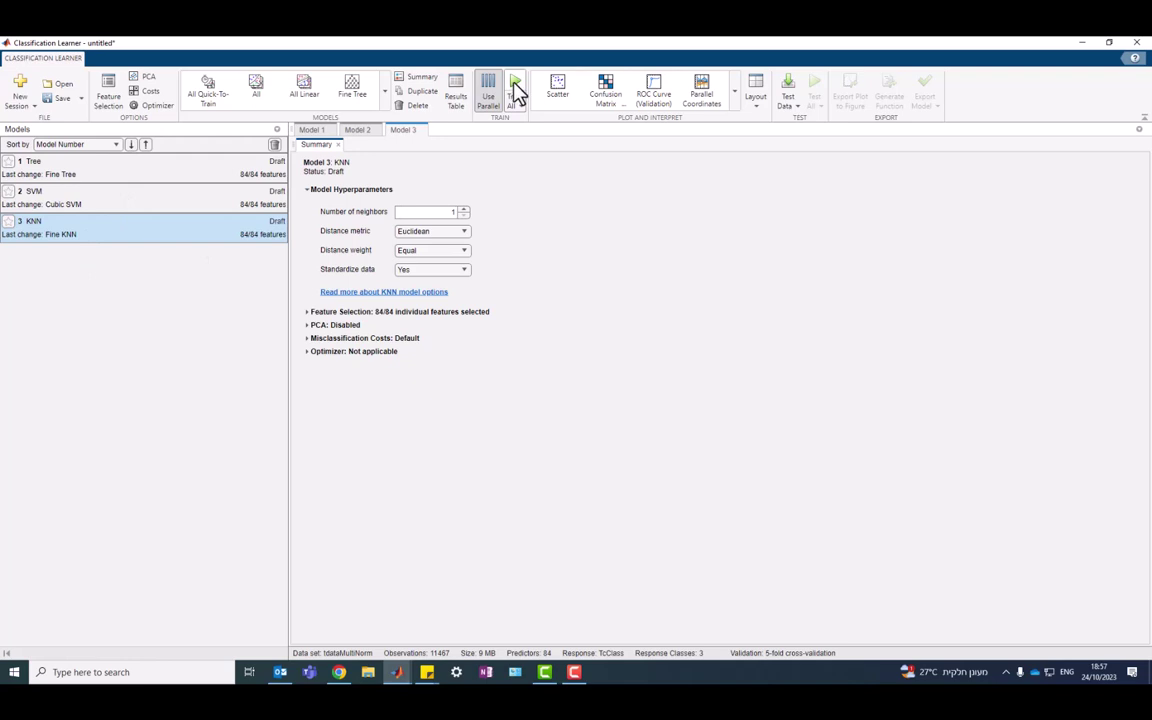
Delete the Fine KNN and Cubic SVM draft models
click(274, 146)
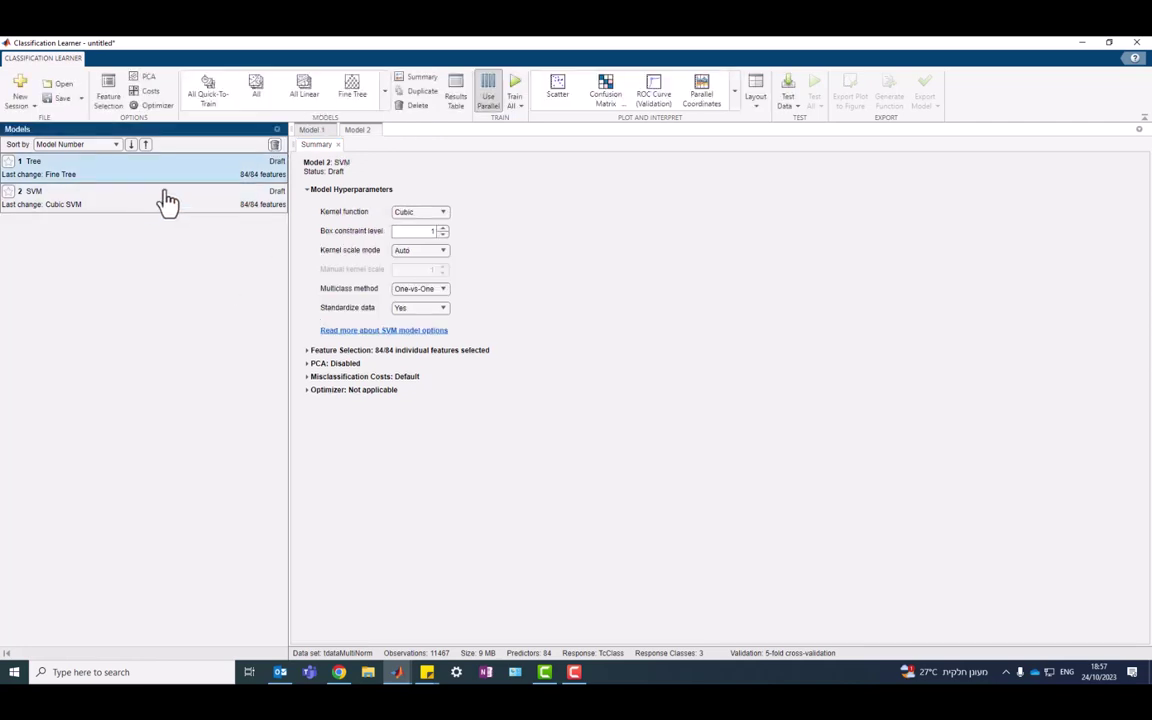
click(241, 201)
click(274, 146)
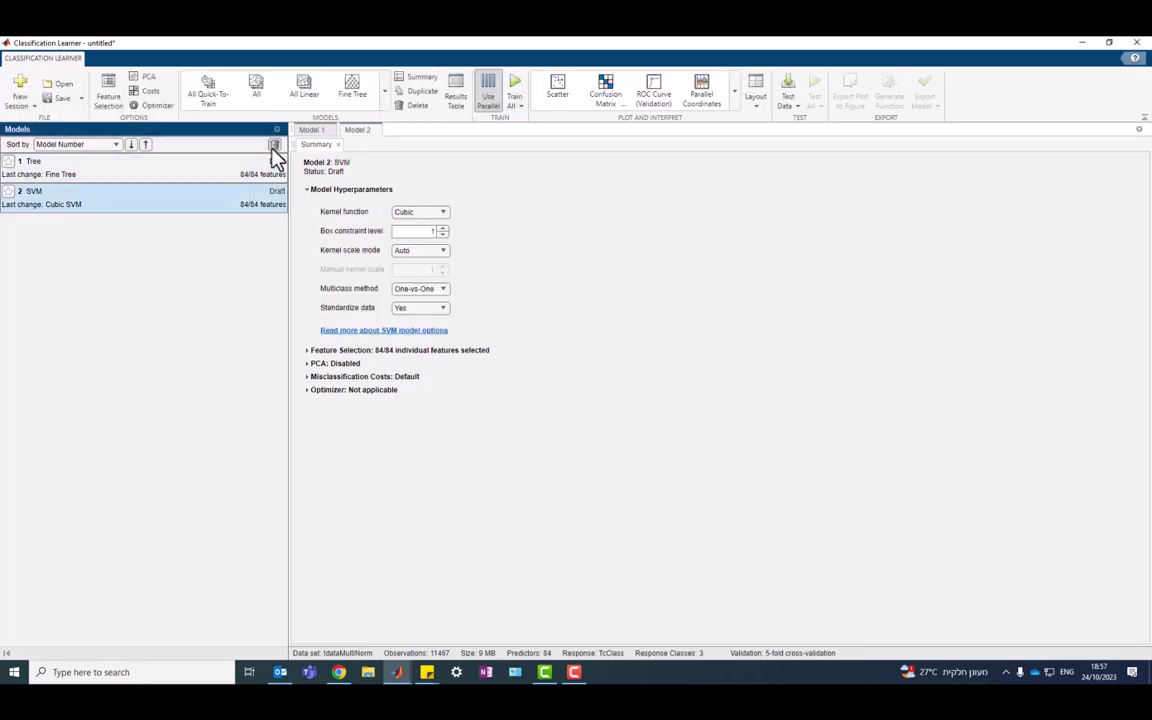
Add a draft covering all classifier types and train all models
click(384, 93)
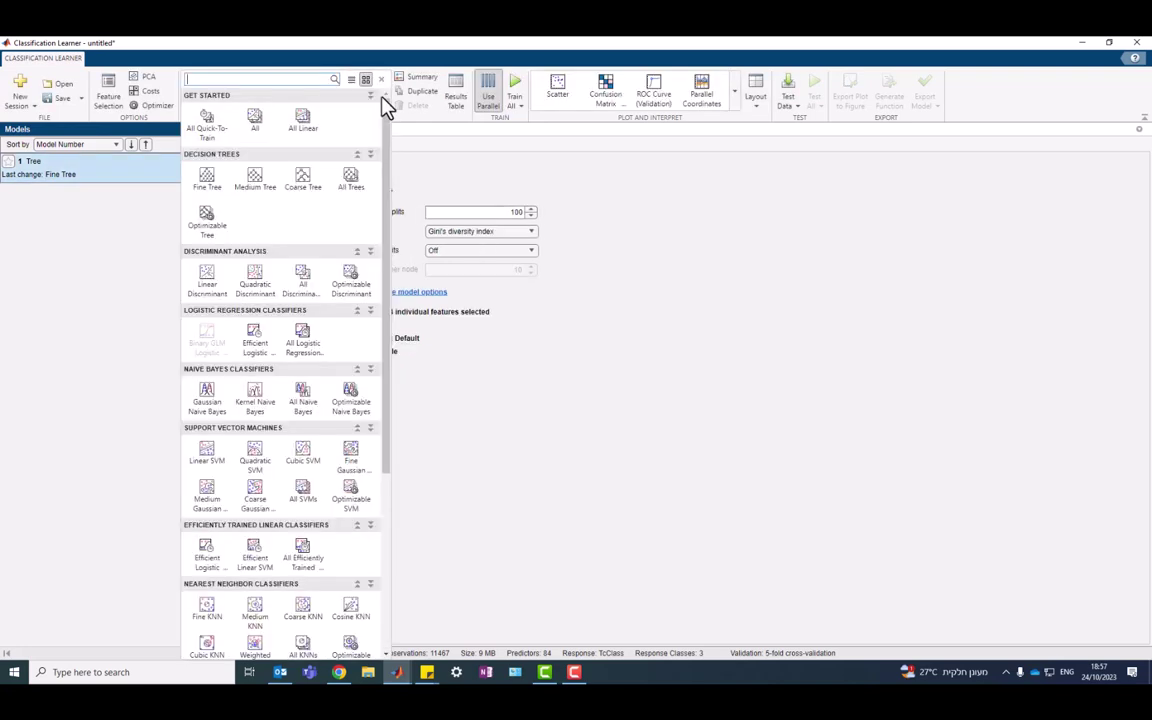
click(257, 130)
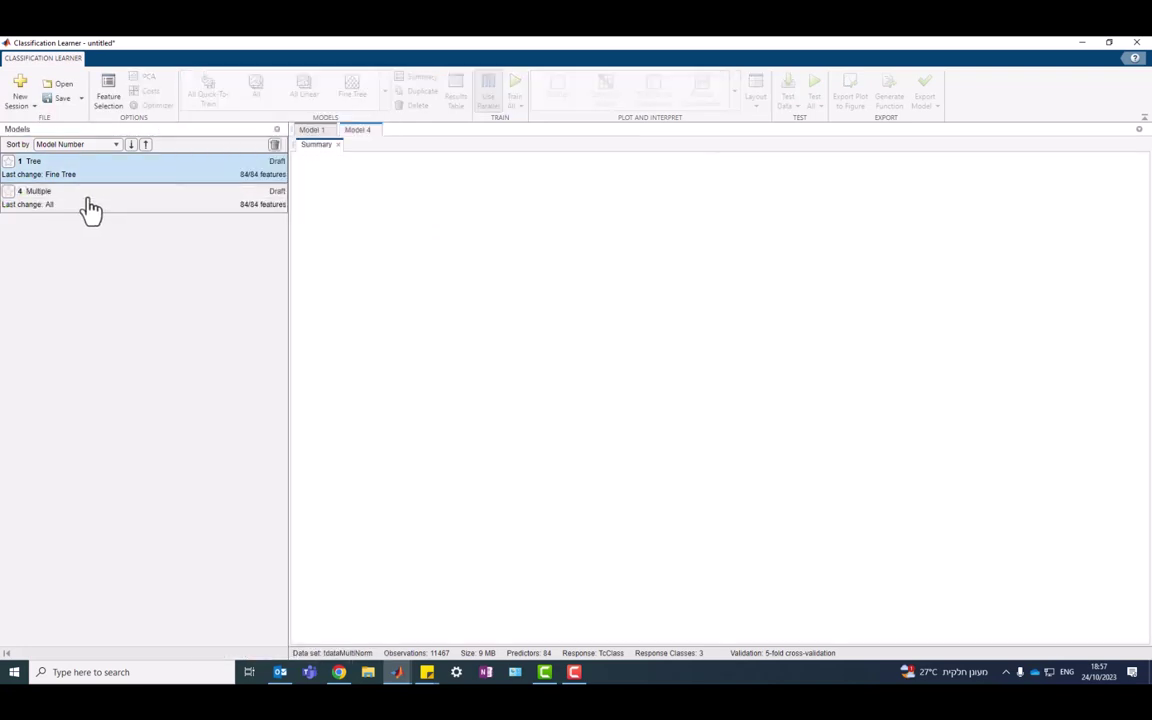
click(39, 200)
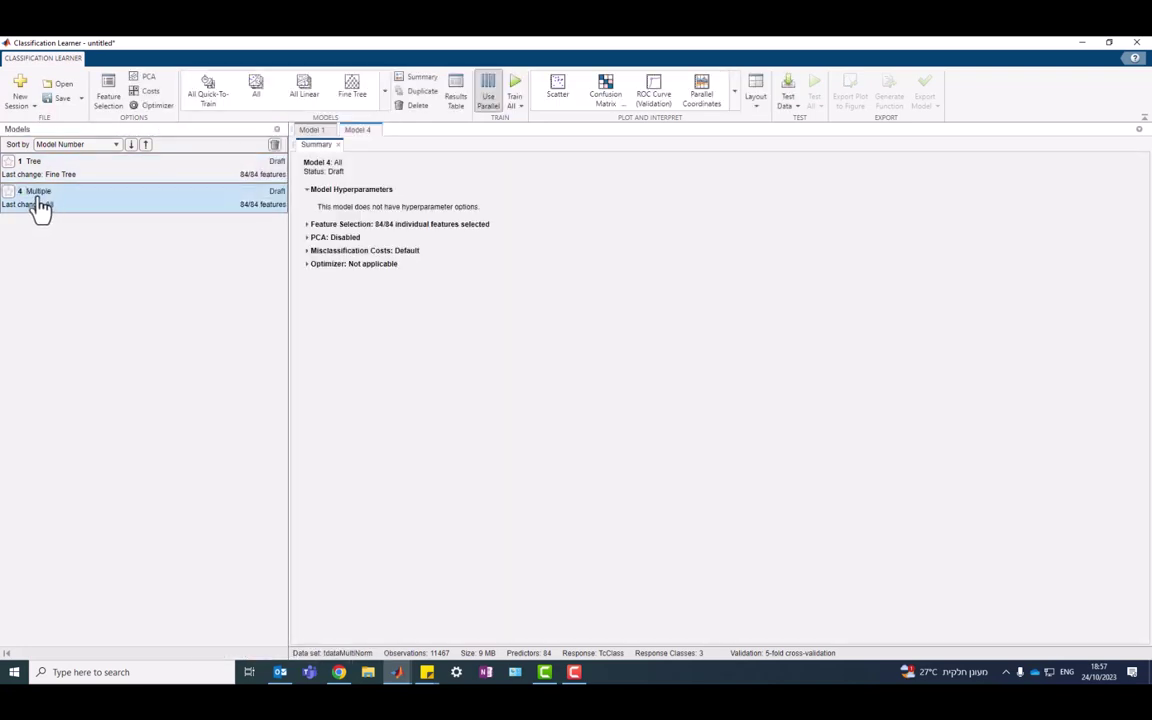
click(517, 84)
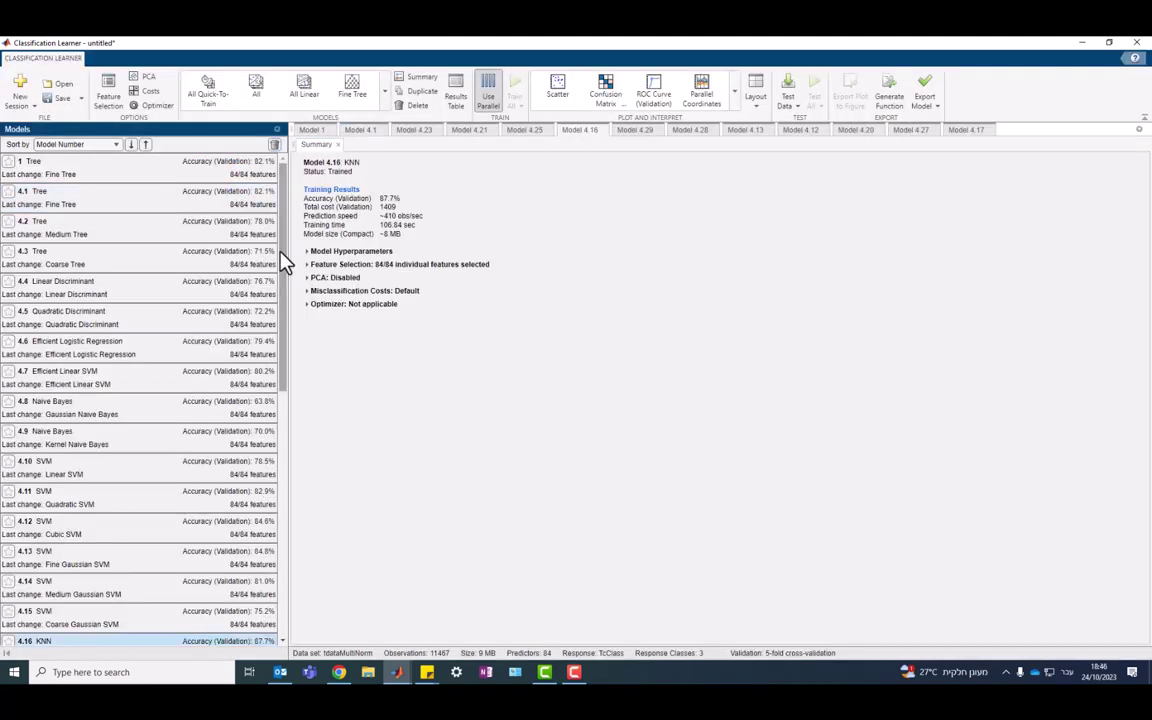
Sort the trained models by validation accuracy
mouse_move(283, 258)
mouse_down()
mouse_move(286, 500)
mouse_move(284, 236)
mouse_up()
click(115, 145)
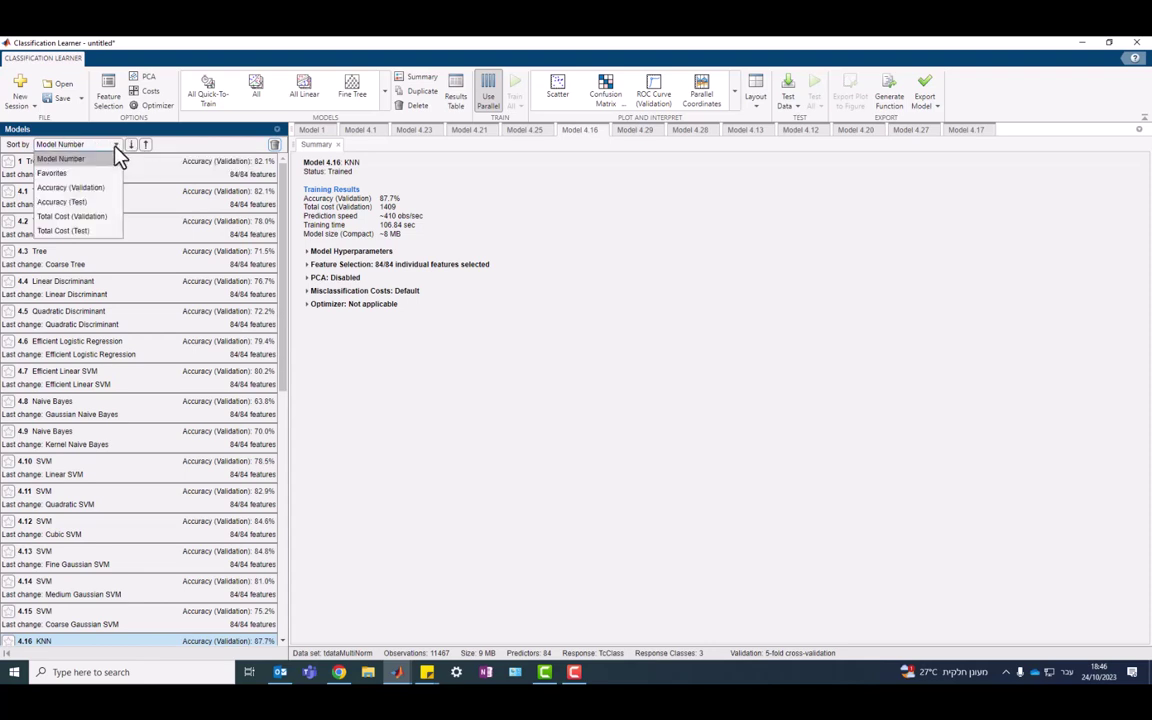
click(68, 189)
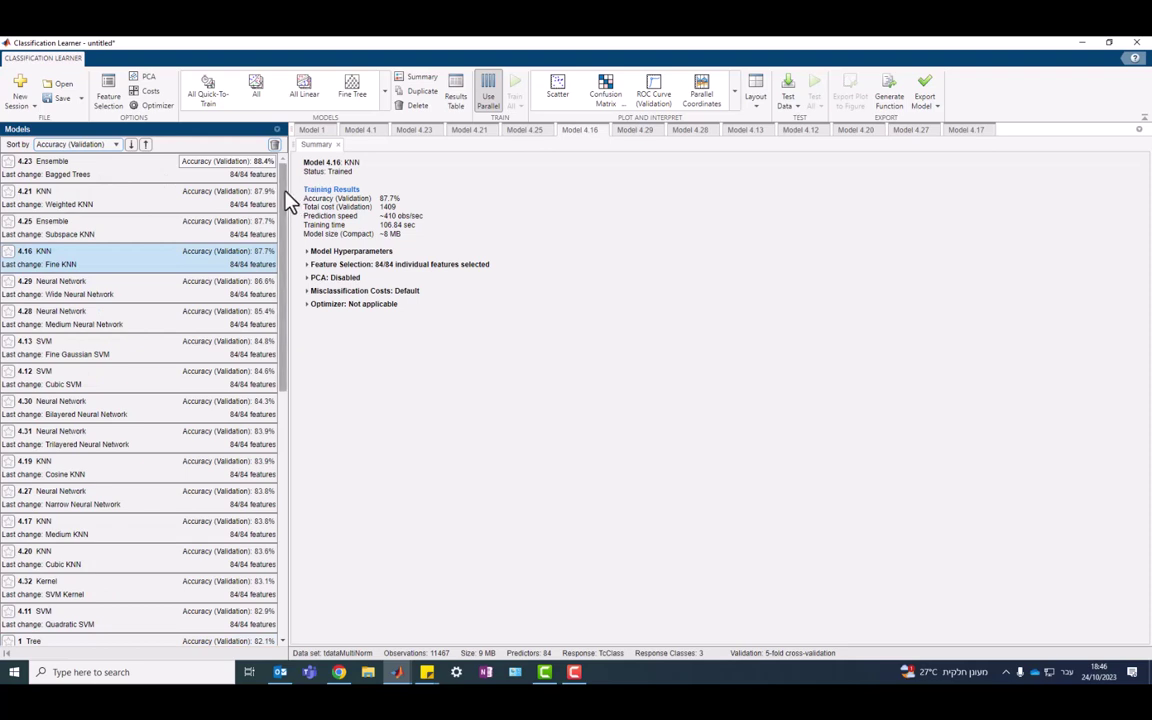
Compare the training results of the Bagged Trees, Weighted KNN, Subspace KNN, Fine KNN and Wide Neural Network models
click(184, 176)
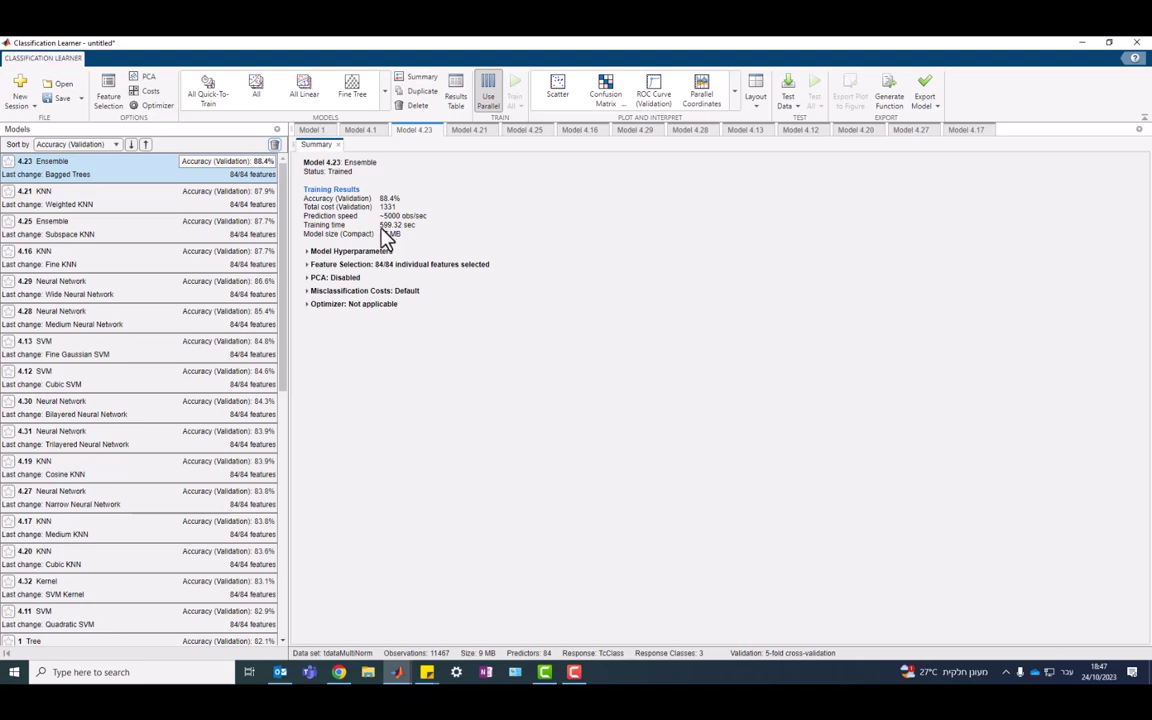
click(181, 212)
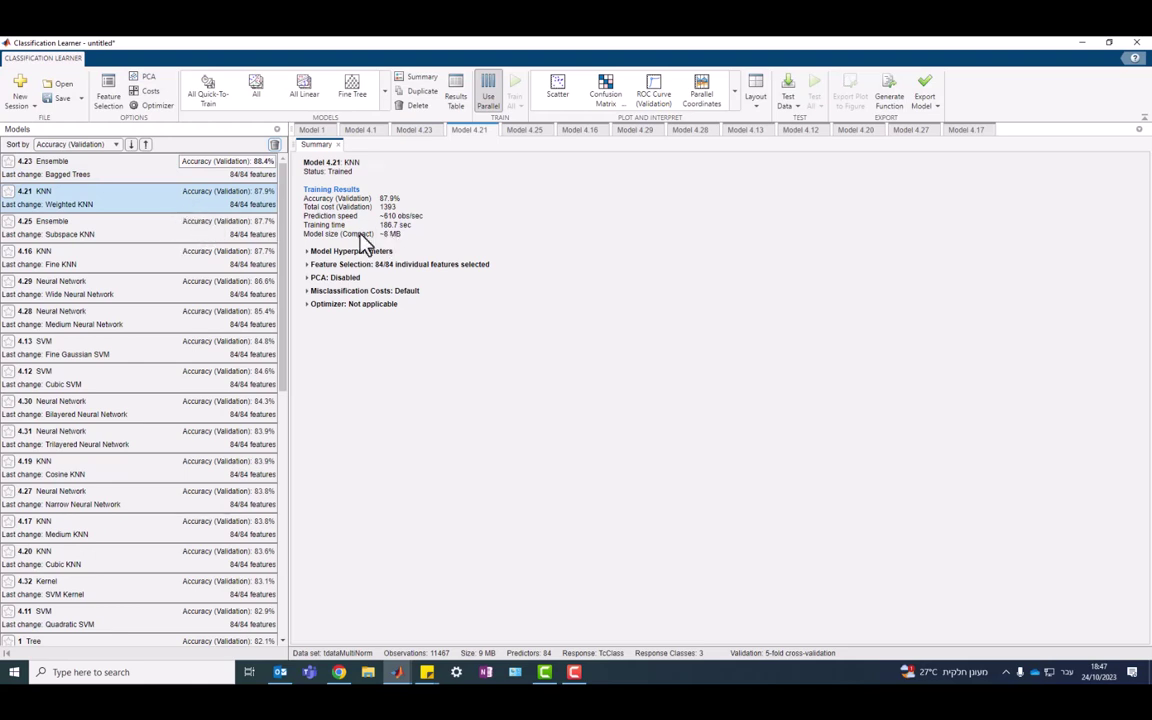
click(166, 230)
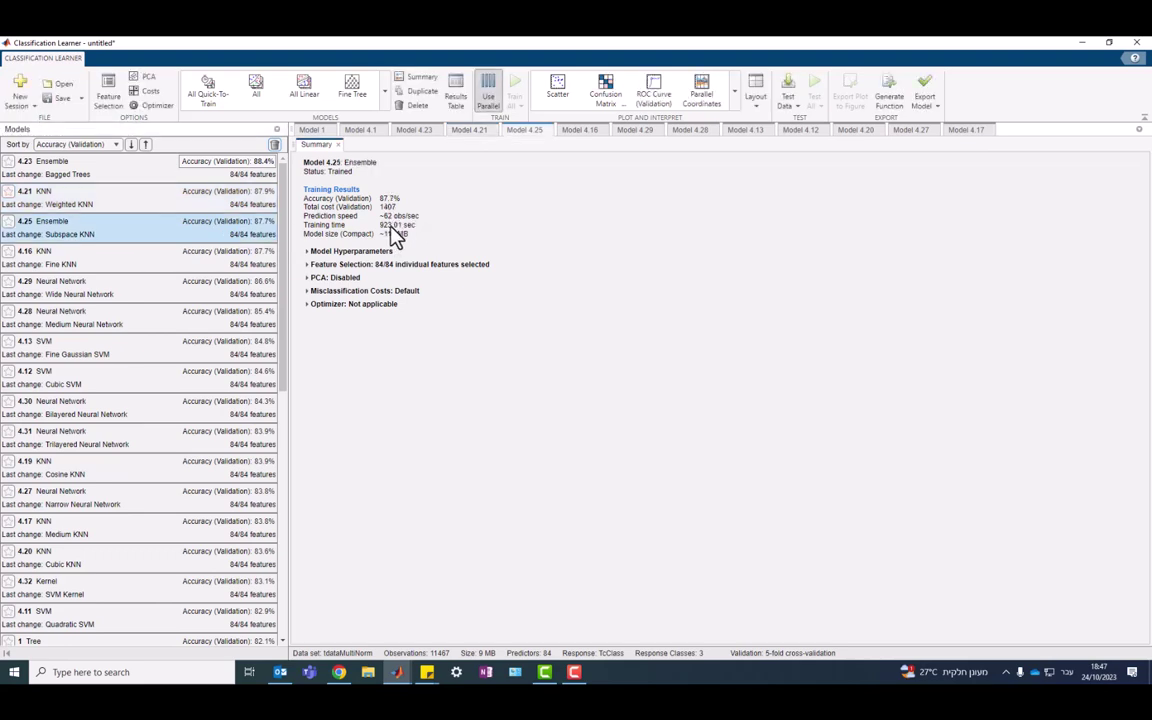
click(149, 266)
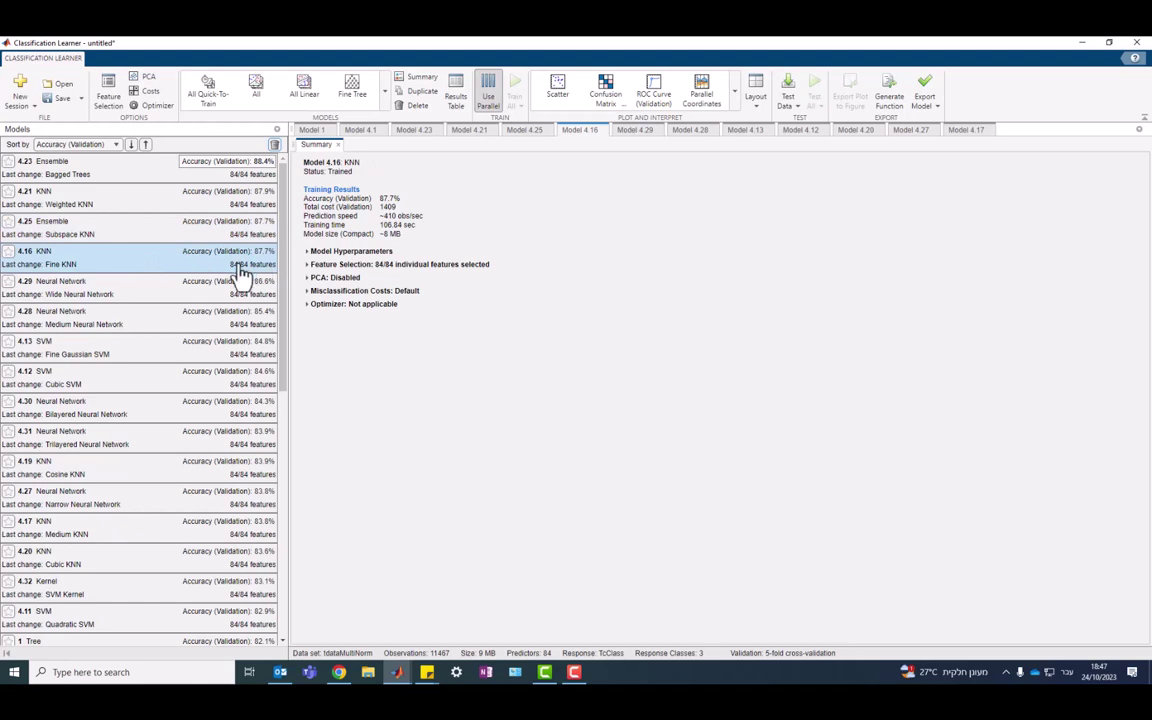
click(146, 298)
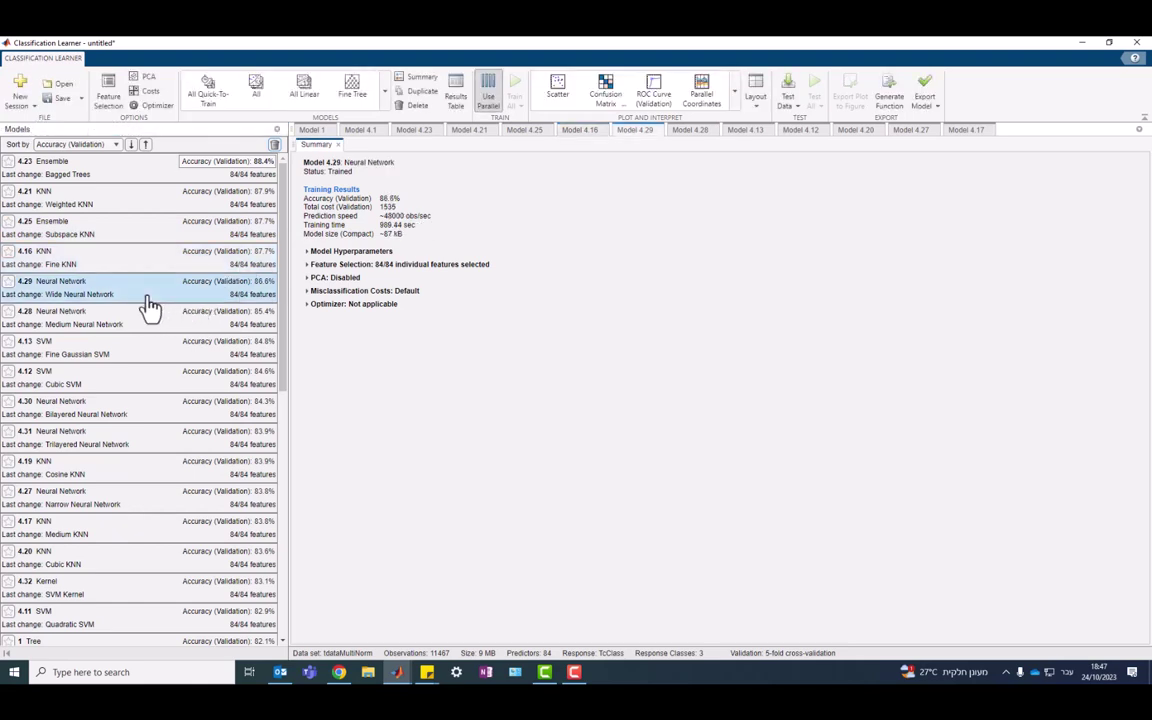
Create a scatter plot of the Fine KNN model's predictions with WtdMeanAtomicMass on X and WtdEntropyAtomicMass on Y
click(165, 267)
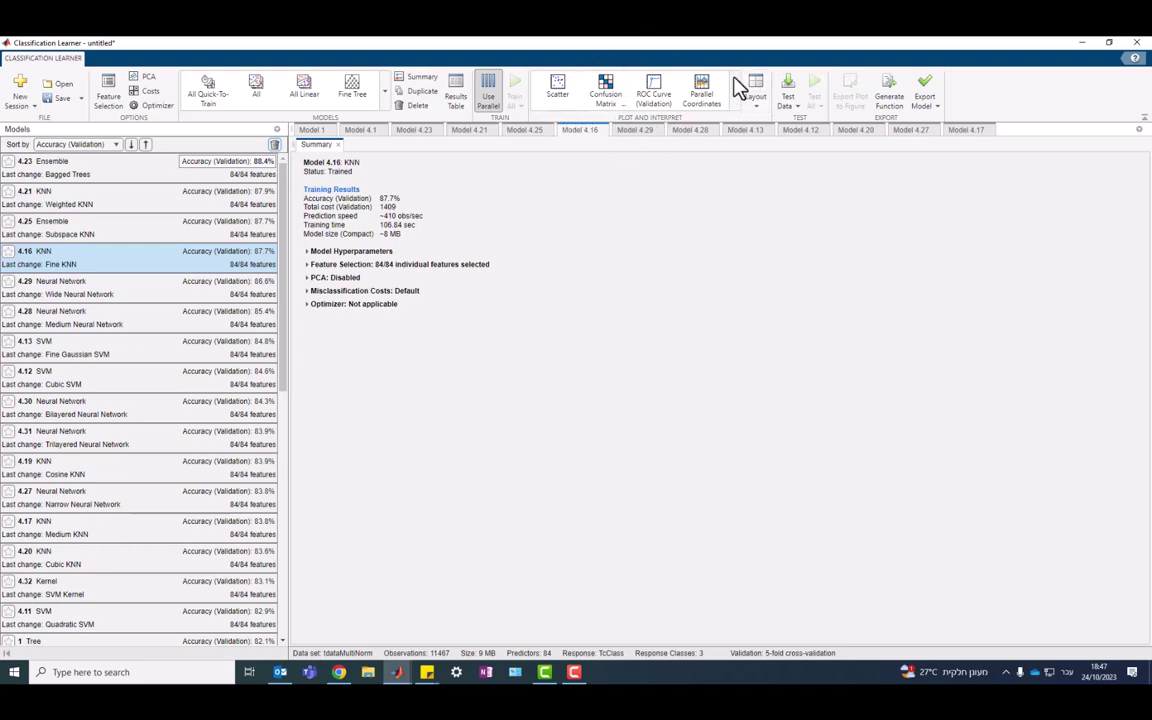
click(563, 98)
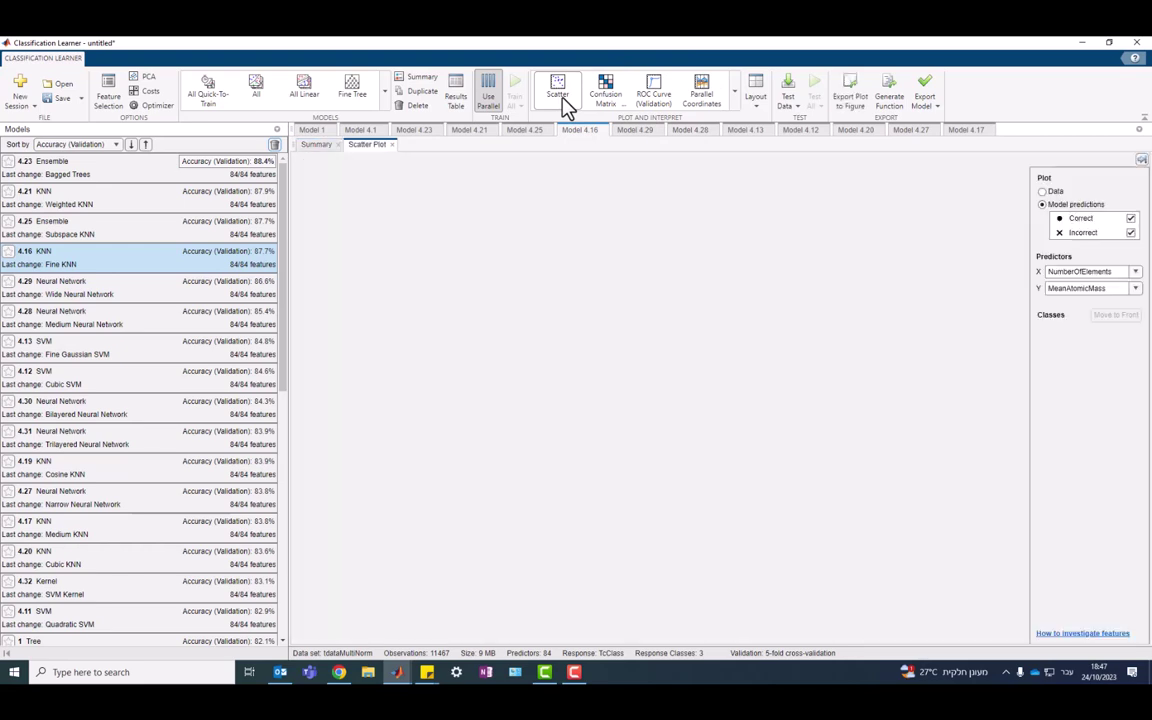
click(1135, 272)
click(1134, 319)
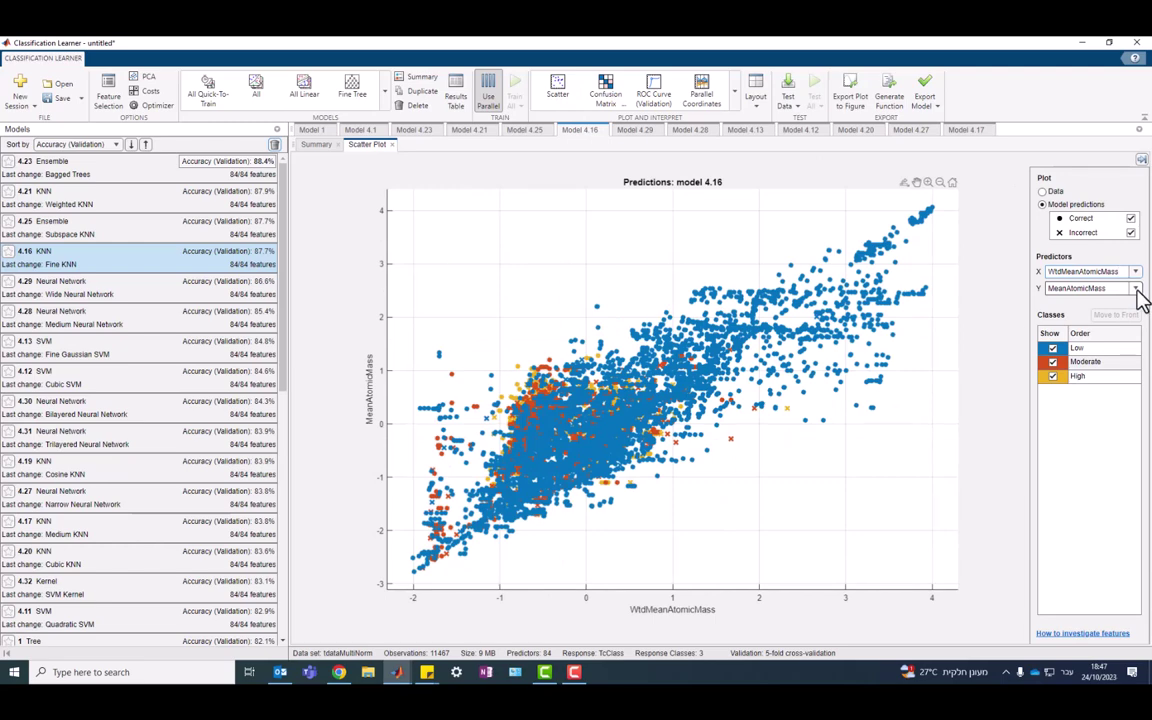
click(1135, 288)
click(1113, 396)
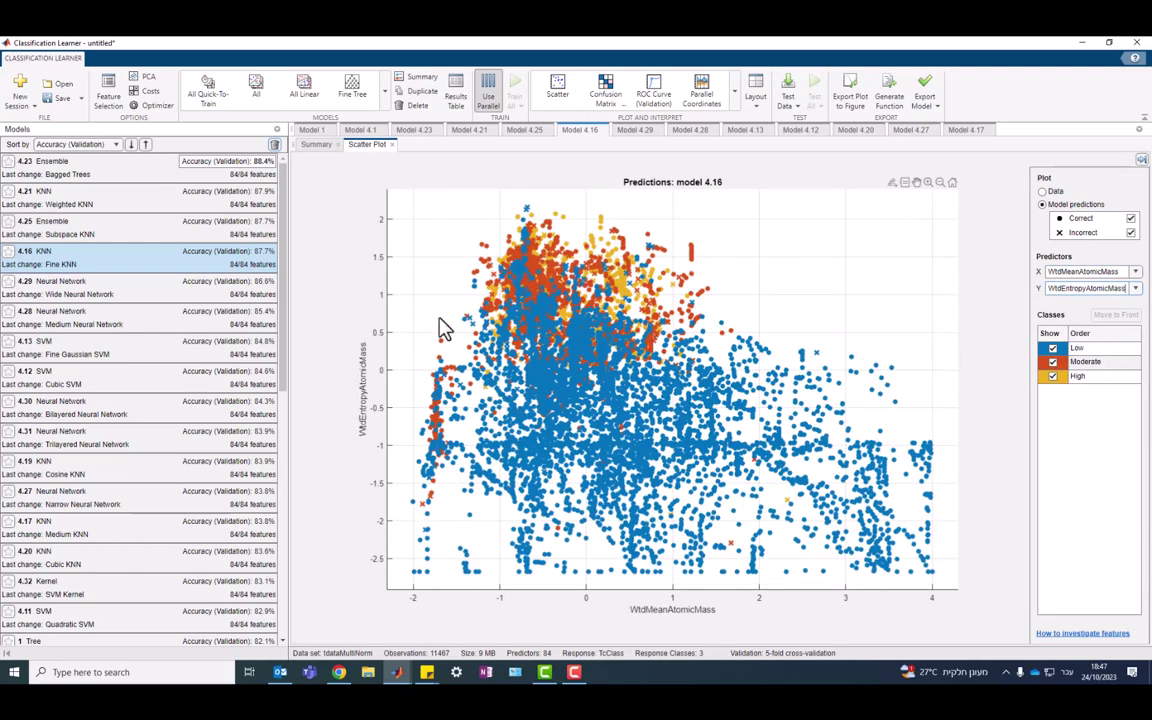
Try MeanFie as the scatter plot's X predictor, and settle on WtdGmeanAtomicMass for X and GmeanAtomicMass for Y
click(1135, 272)
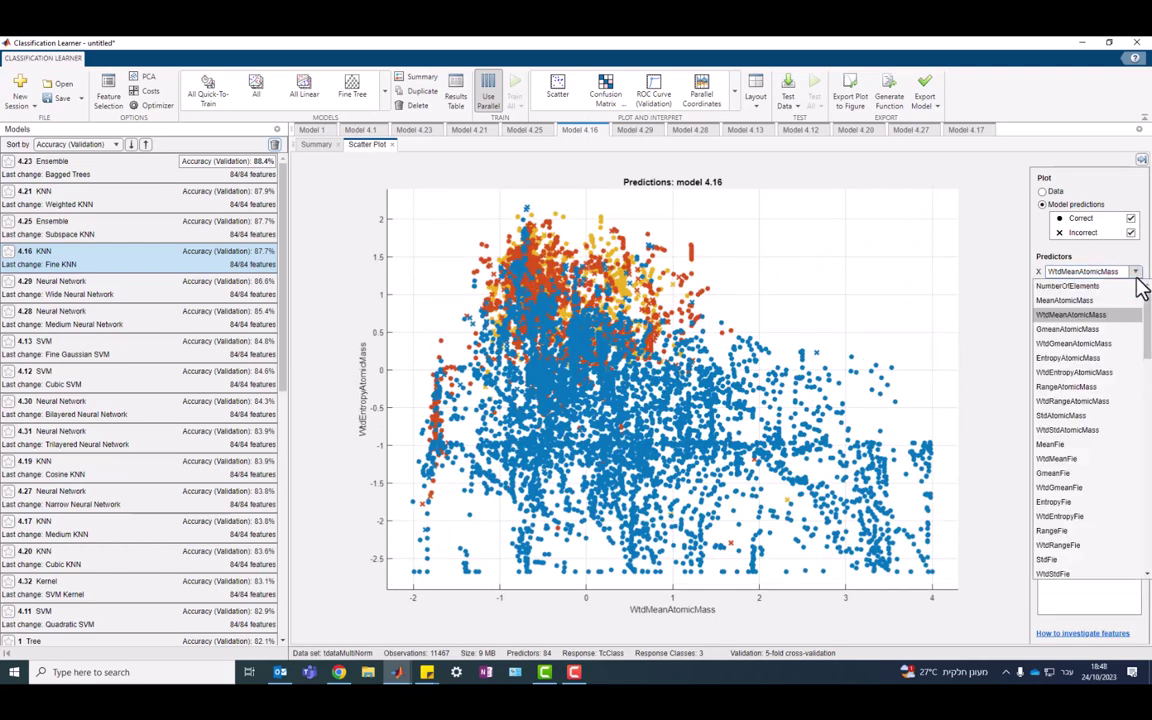
click(1080, 445)
click(1136, 273)
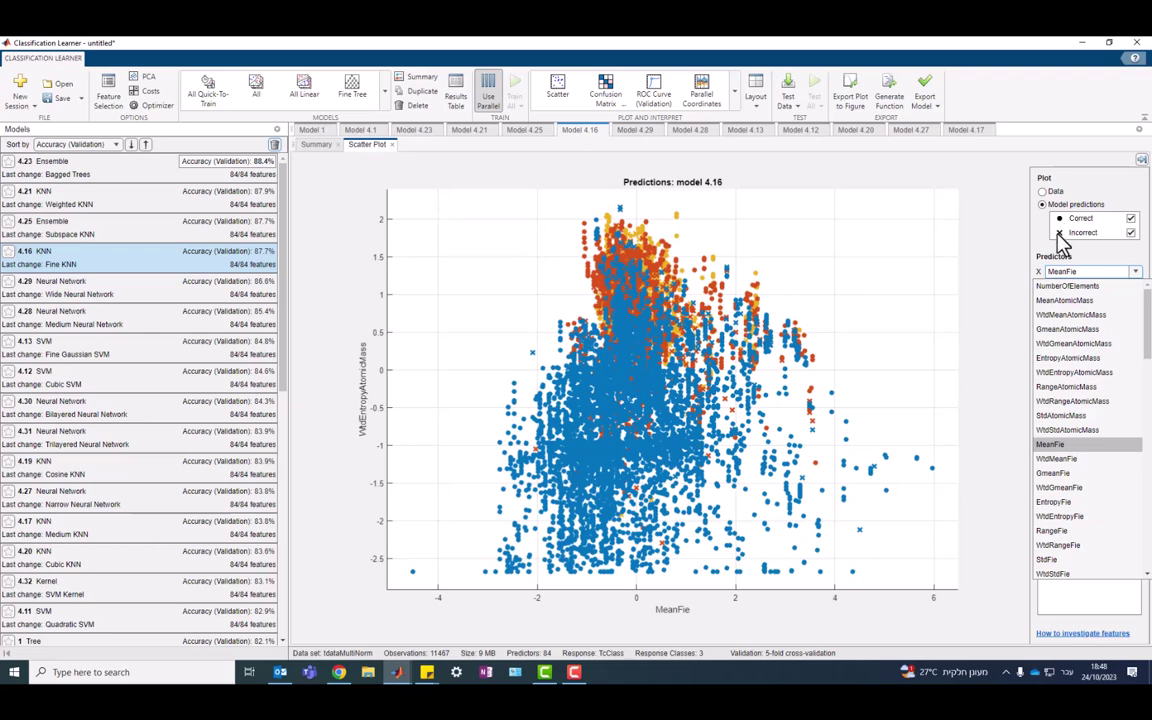
click(1073, 343)
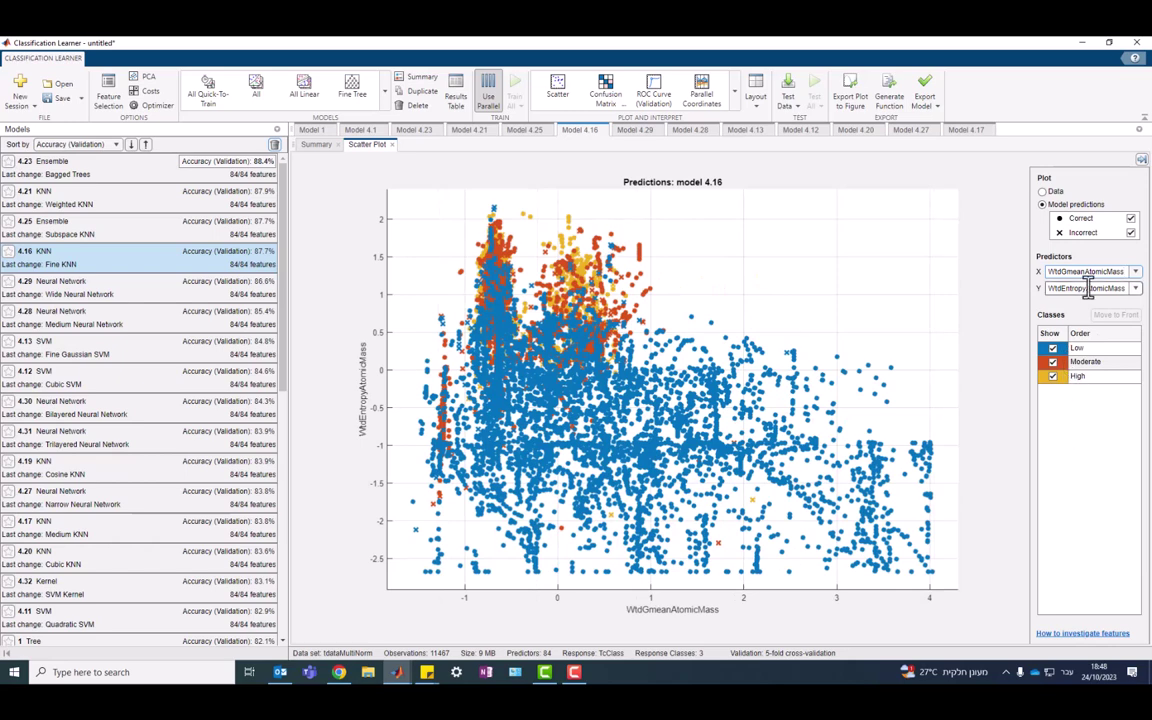
click(1135, 288)
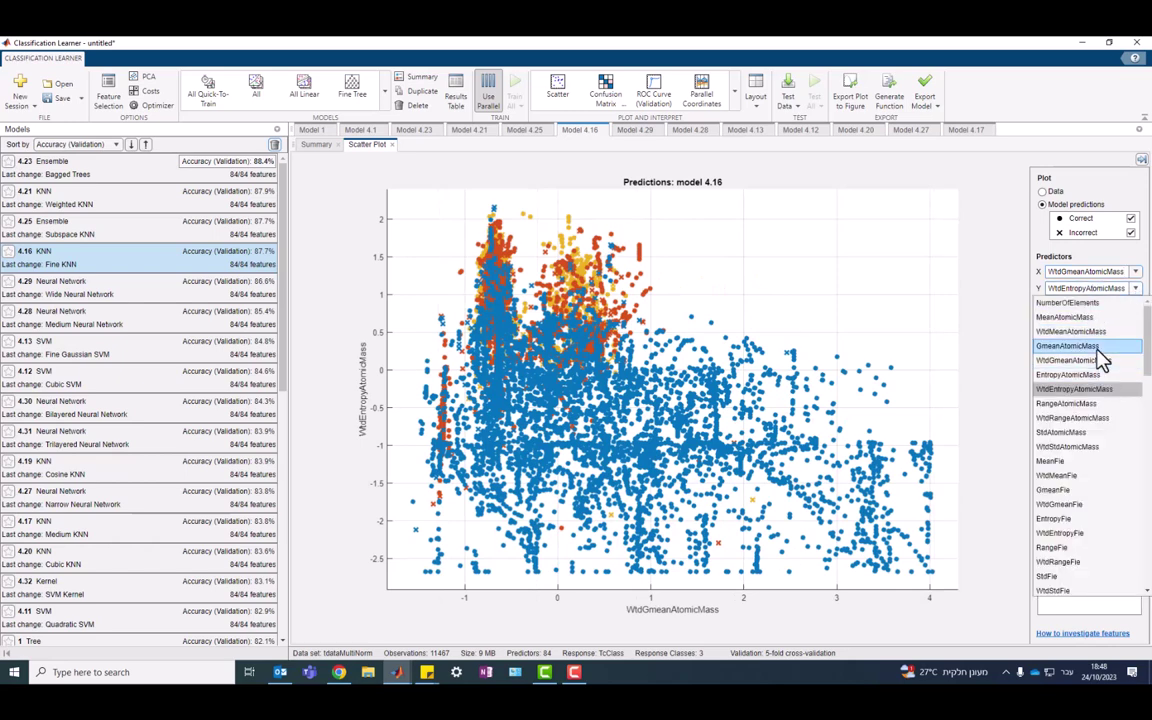
click(1098, 357)
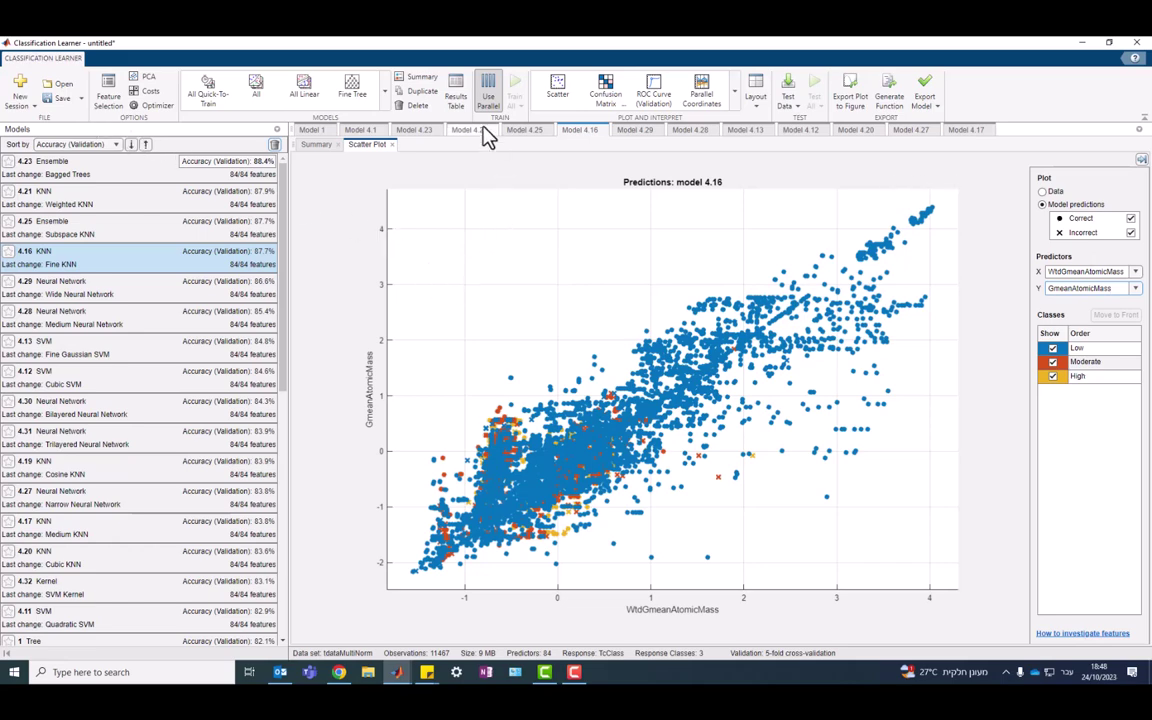
Plot the validation confusion matrix for the Fine KNN model
click(605, 88)
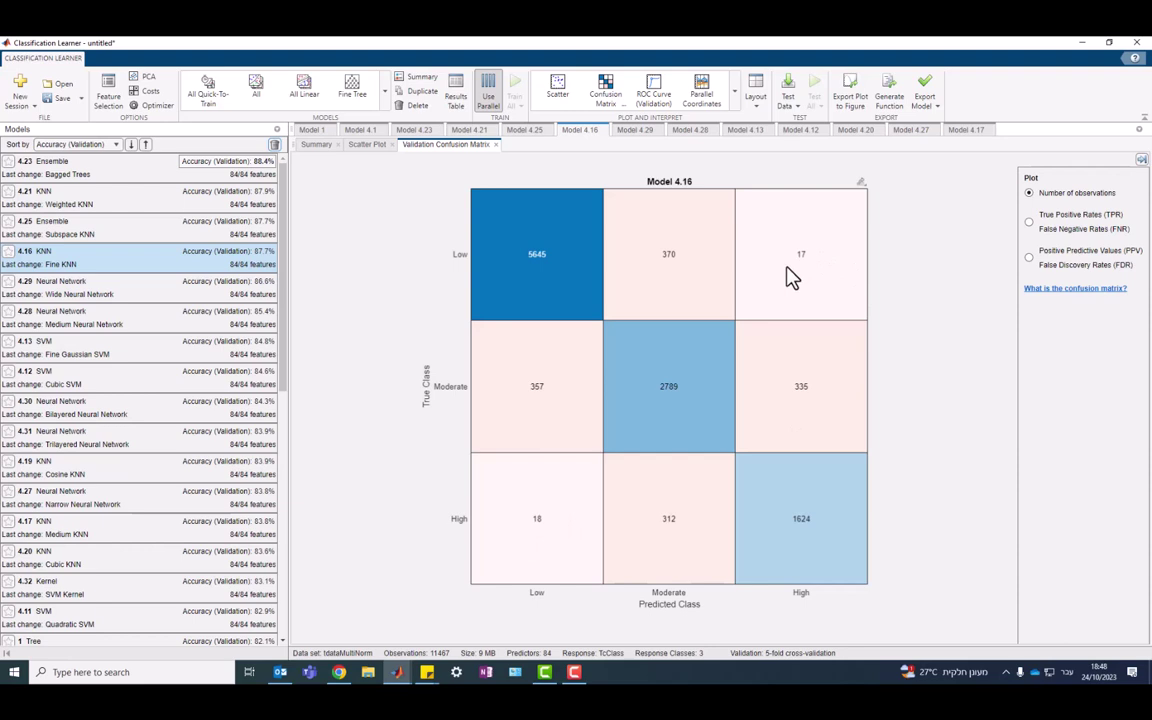
Plot the Fine KNN model's validation ROC curves for the Low, Moderate and High classes, plus its parallel coordinates plot
click(668, 105)
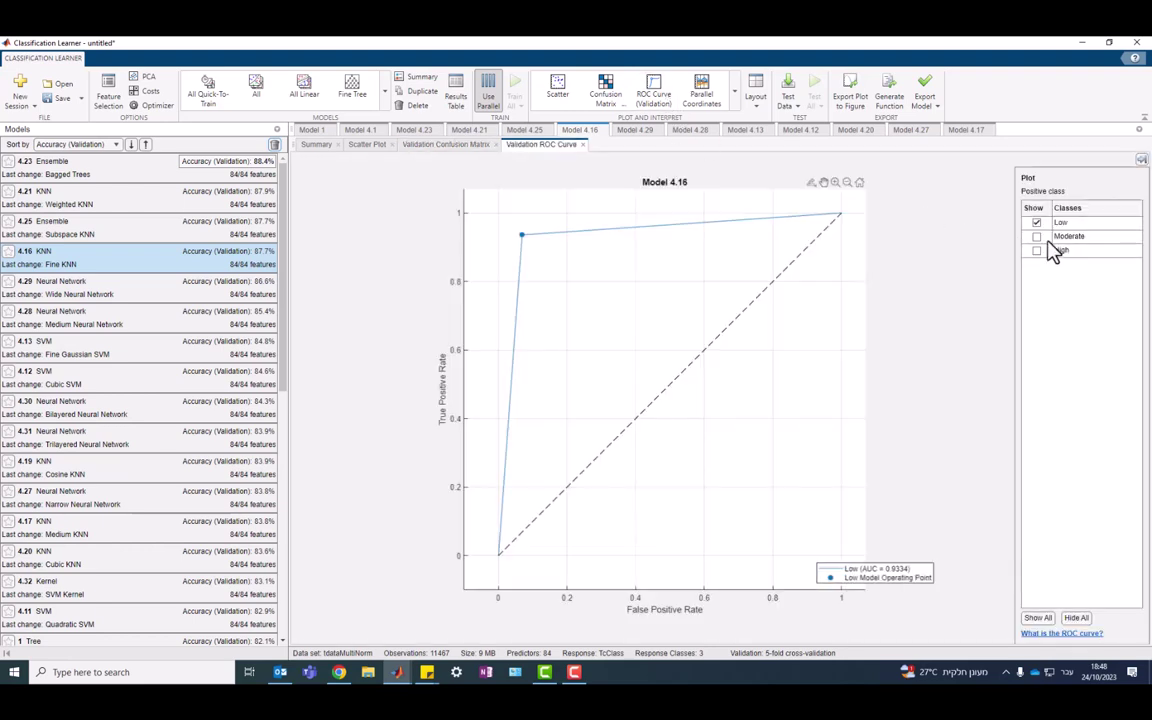
click(1037, 236)
click(1037, 250)
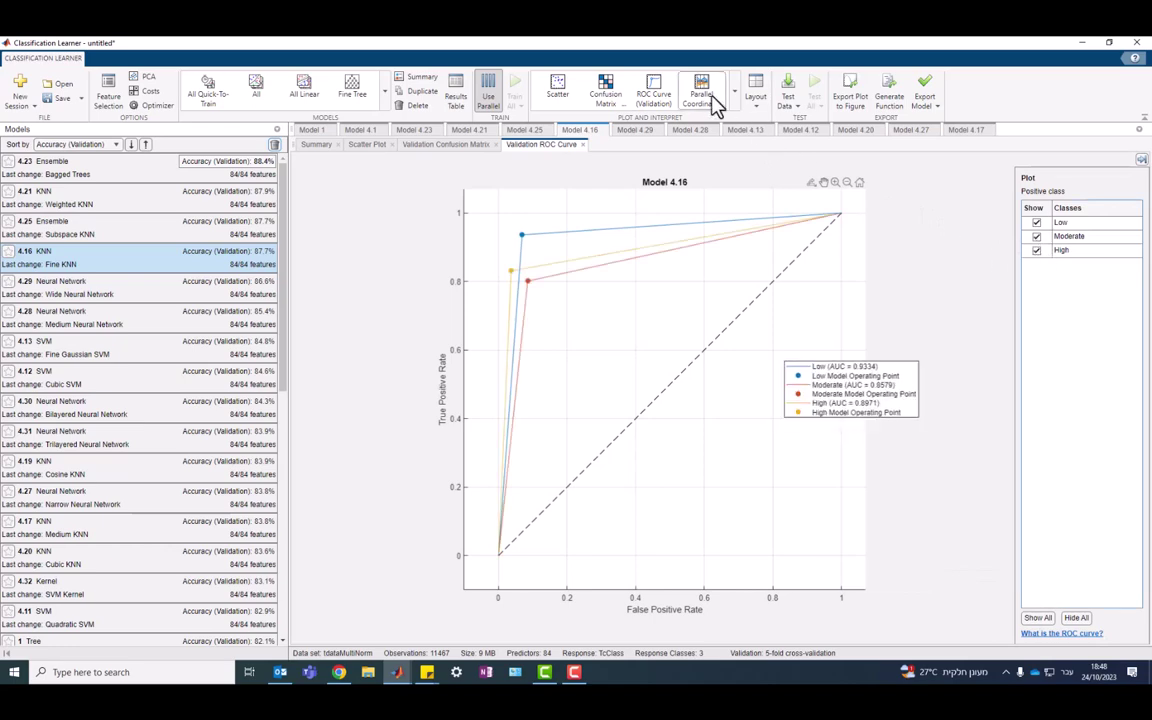
click(705, 100)
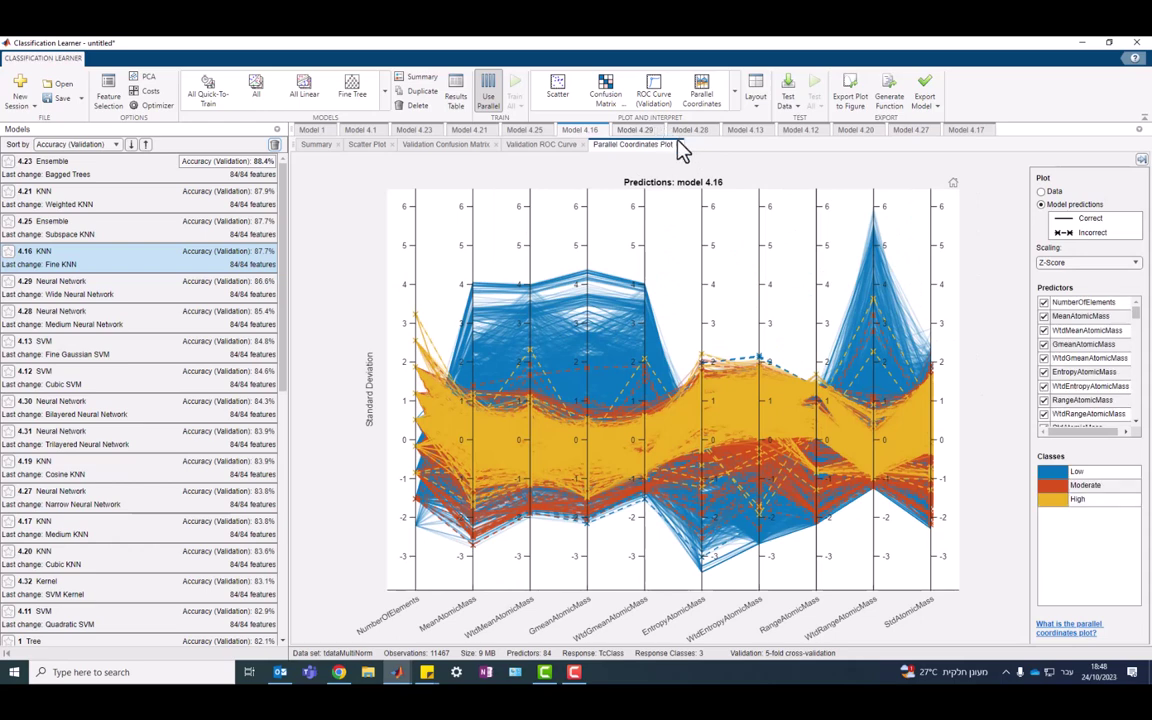
Close the Fine KNN model's parallel coordinates, ROC curve, confusion matrix and scatter plots, keeping only its summary open
click(678, 144)
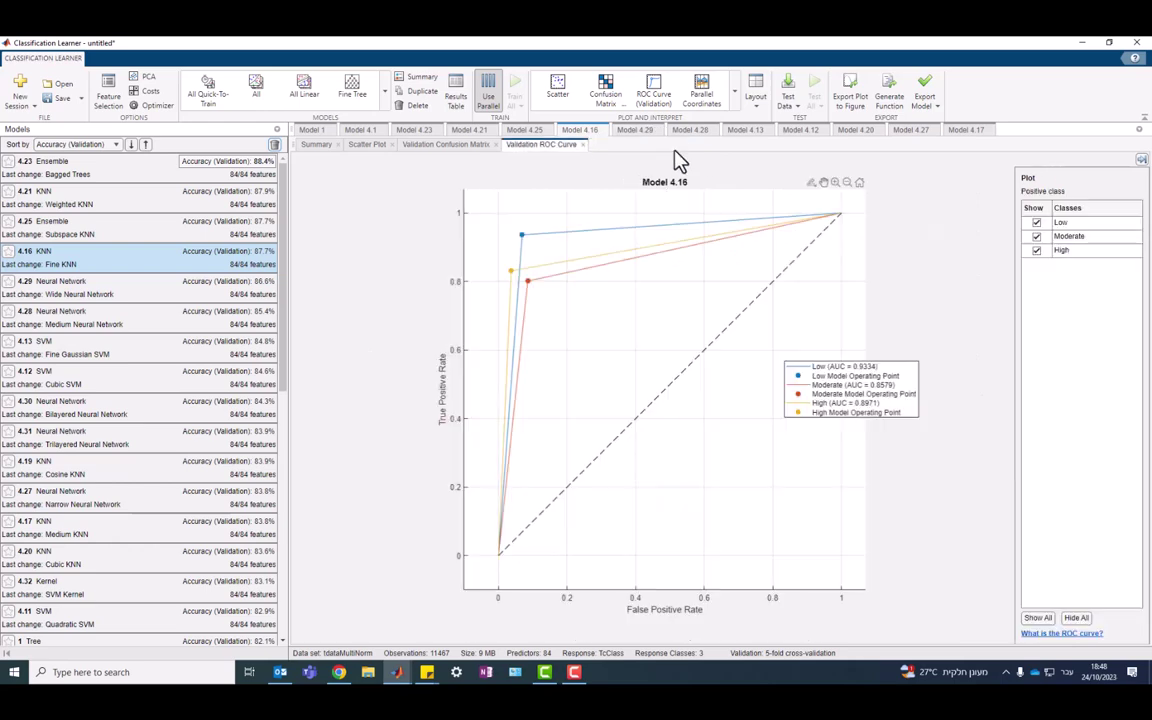
click(582, 145)
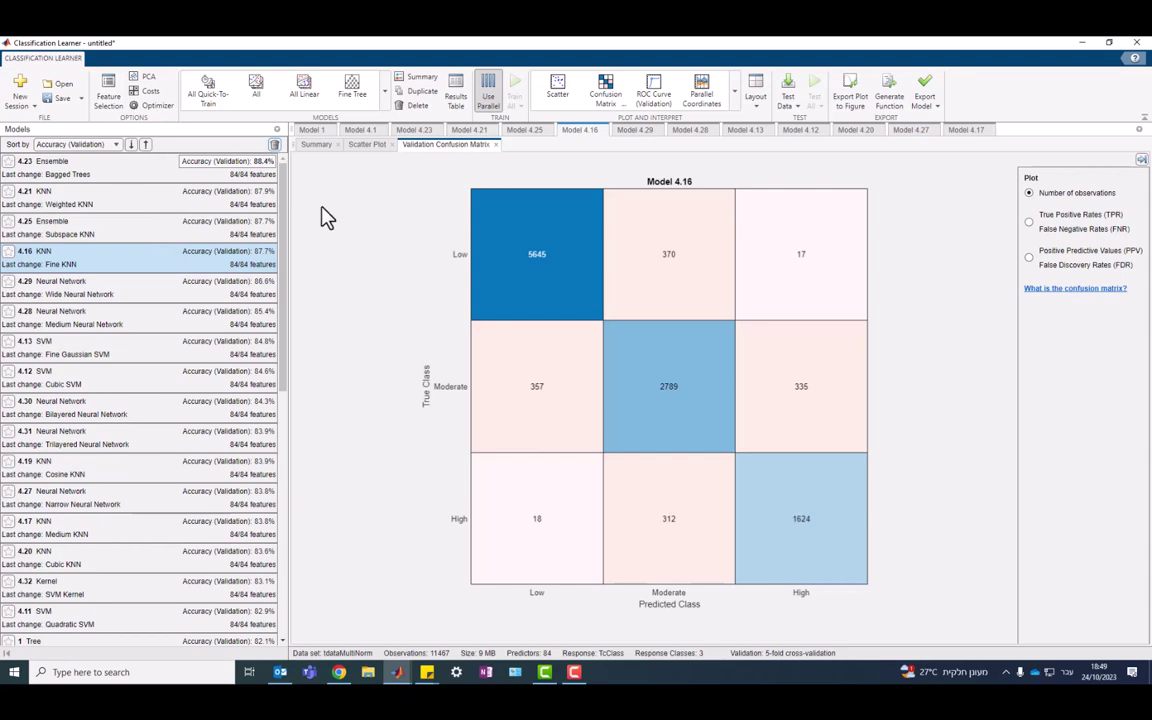
click(495, 145)
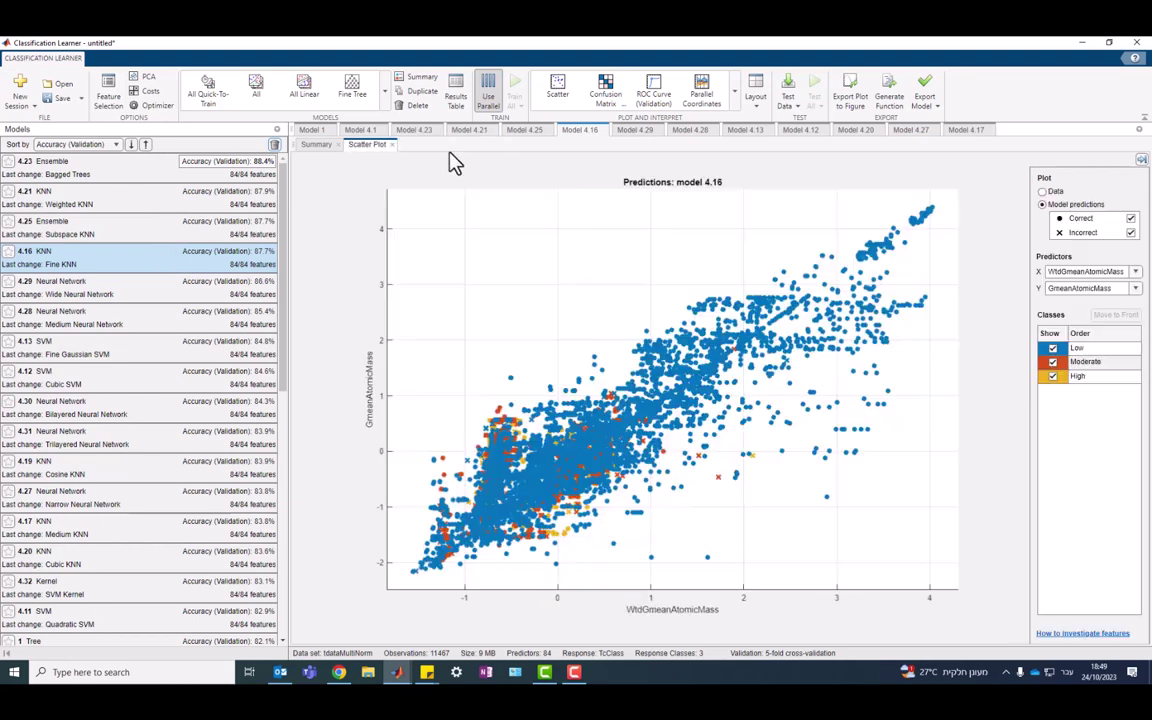
click(390, 145)
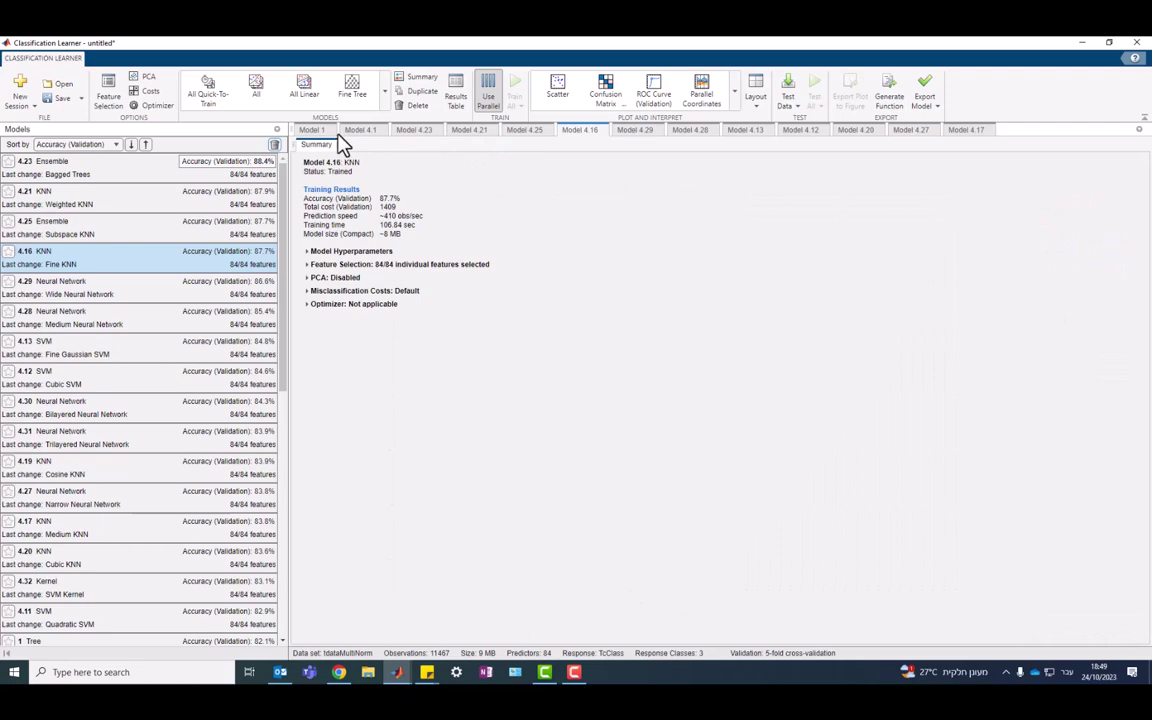
Rank the features with the MRMR algorithm in the default feature selection, and inspect the importance scores of the highest and lowest bars
click(108, 95)
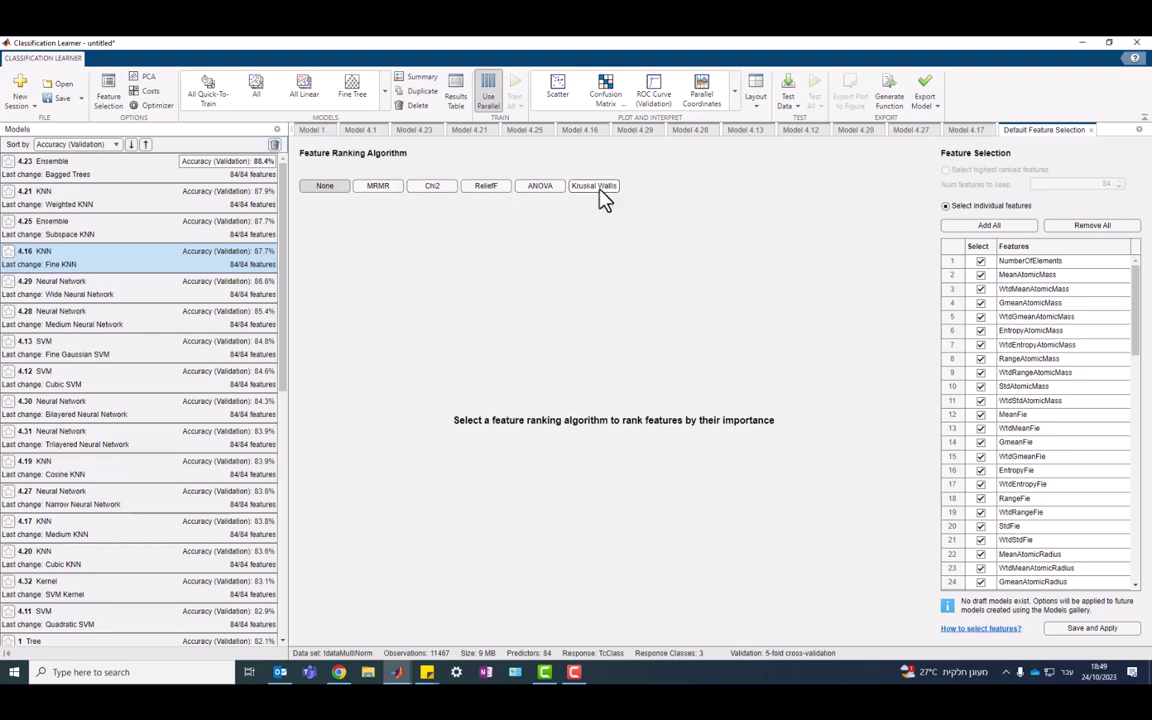
click(390, 190)
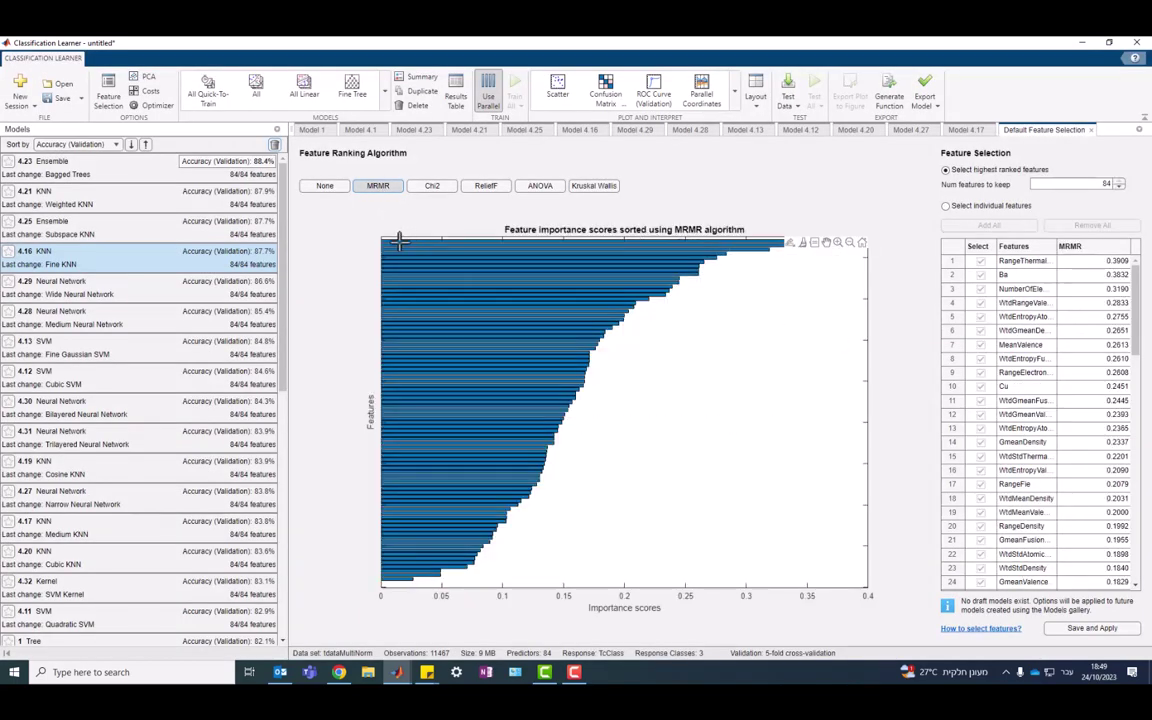
mouse_move(398, 241)
mouse_move(395, 478)
mouse_move(385, 581)
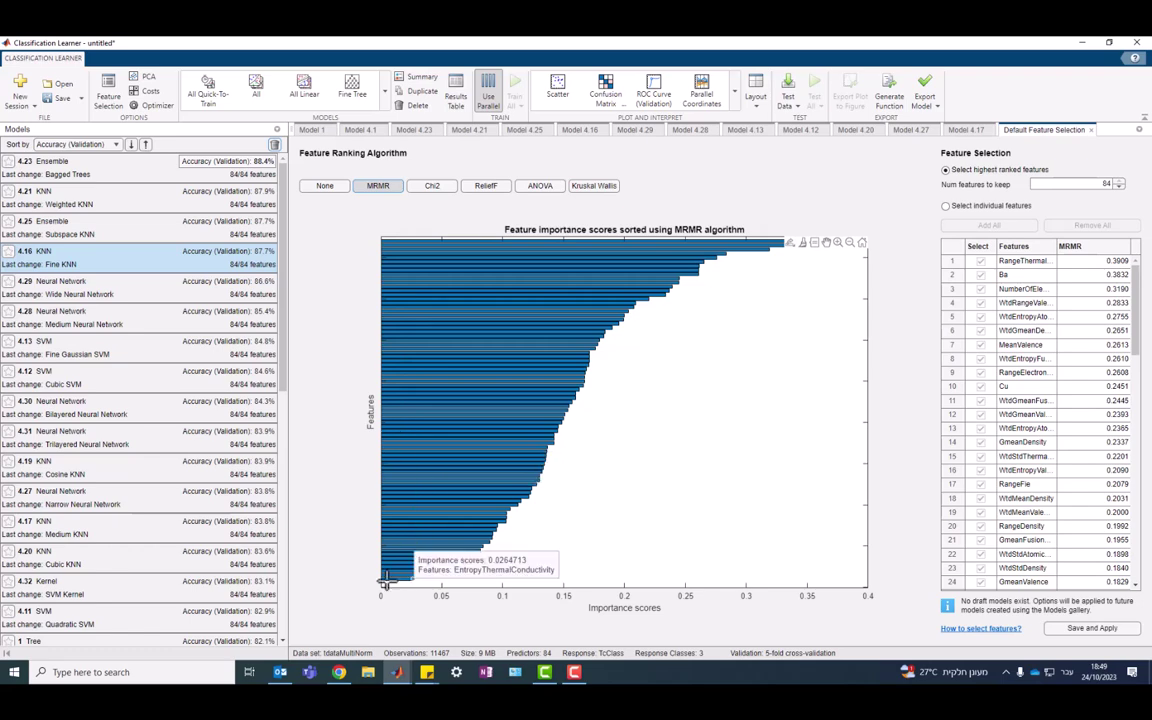
mouse_move(393, 544)
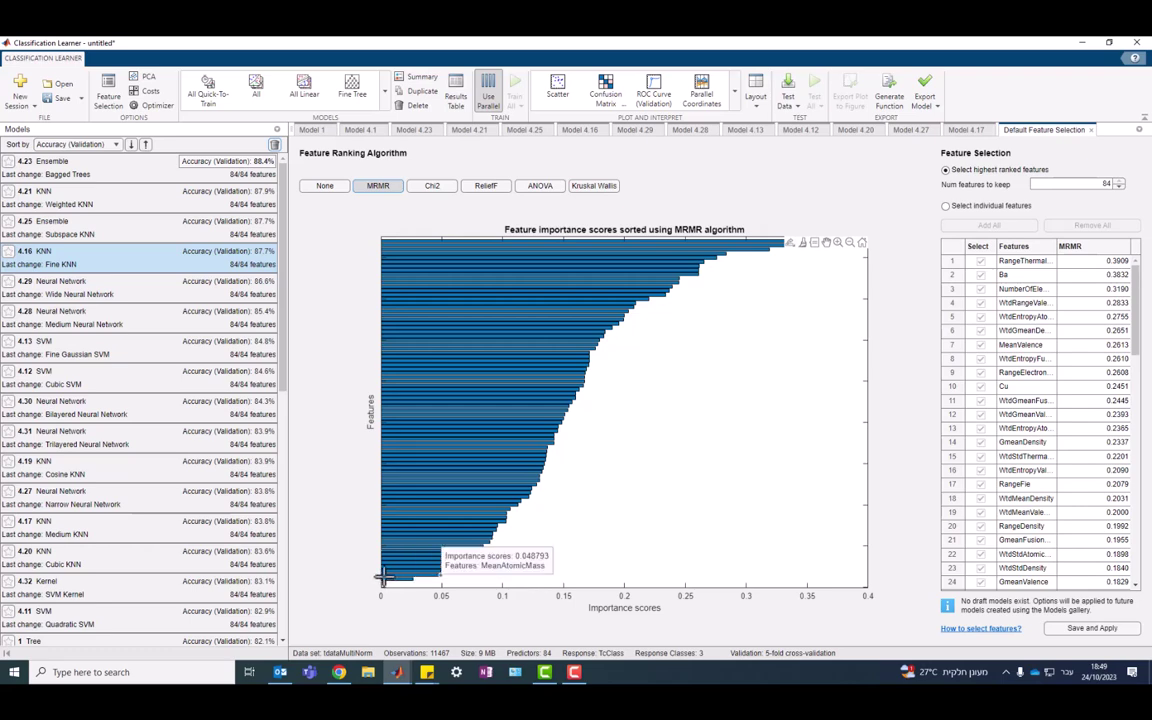
Rank the features with the ANOVA algorithm and look through the sorted feature list
click(528, 187)
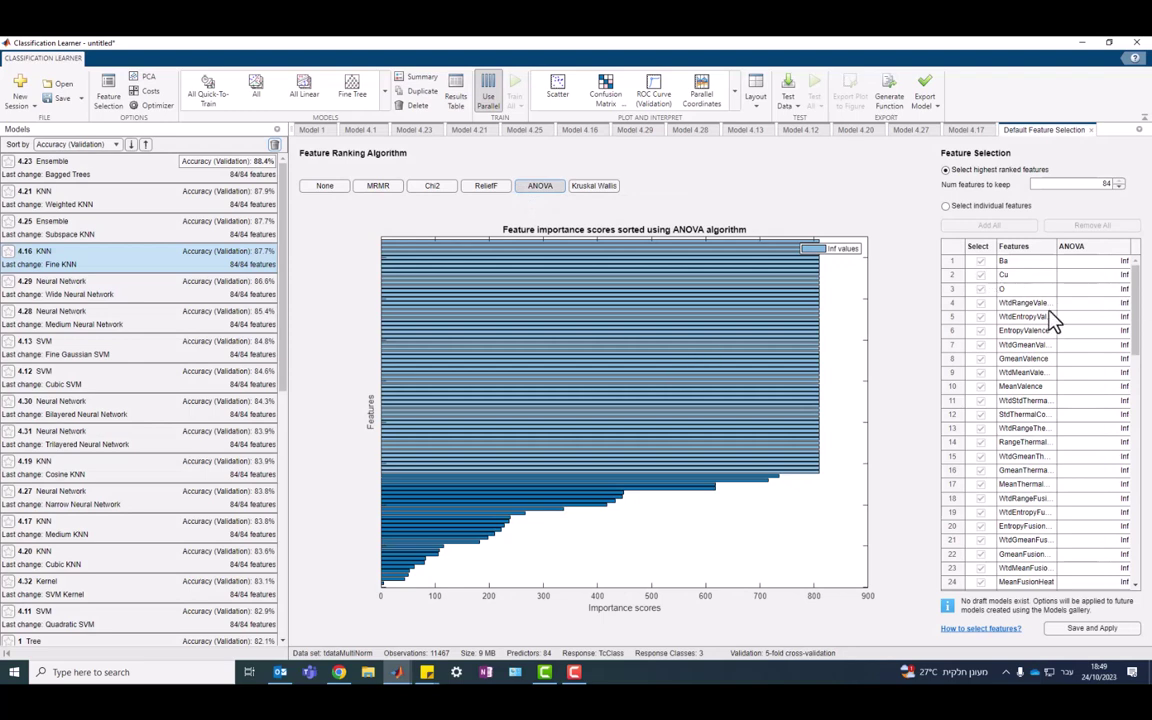
scroll(1040, 380, down, 5)
drag(1134, 432, 1137, 272)
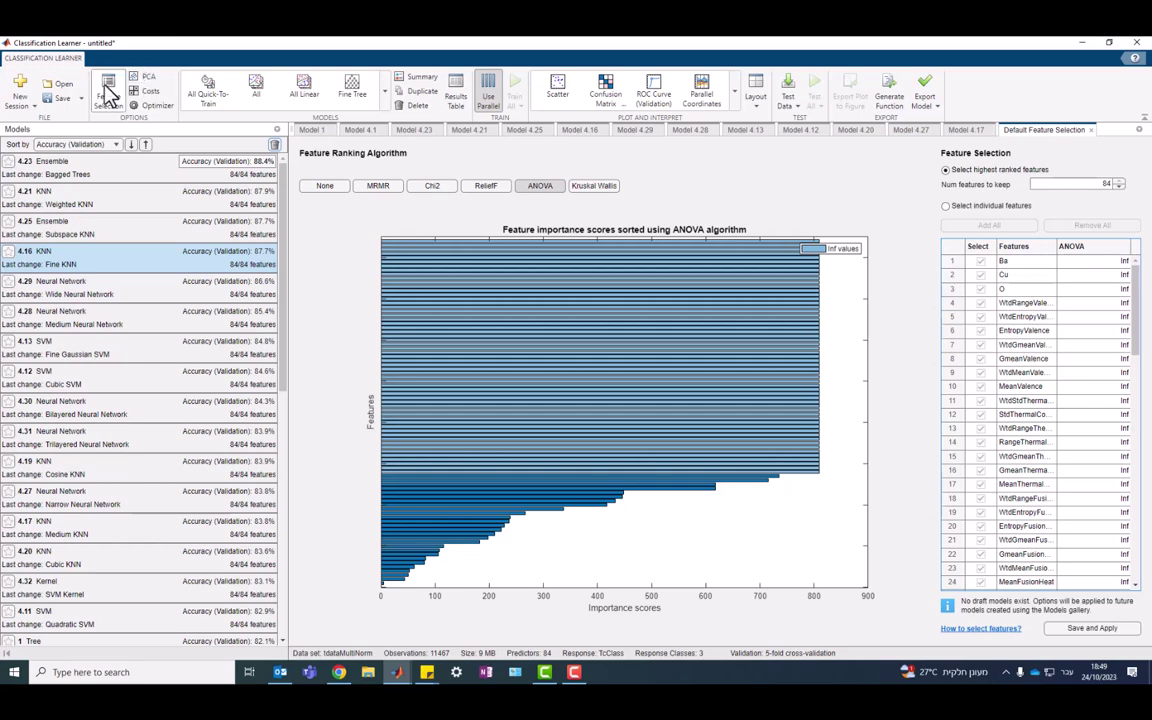
Try enabling PCA with Specify explained variance as the component reduction criterion, and close the default PCA options without saving
click(148, 78)
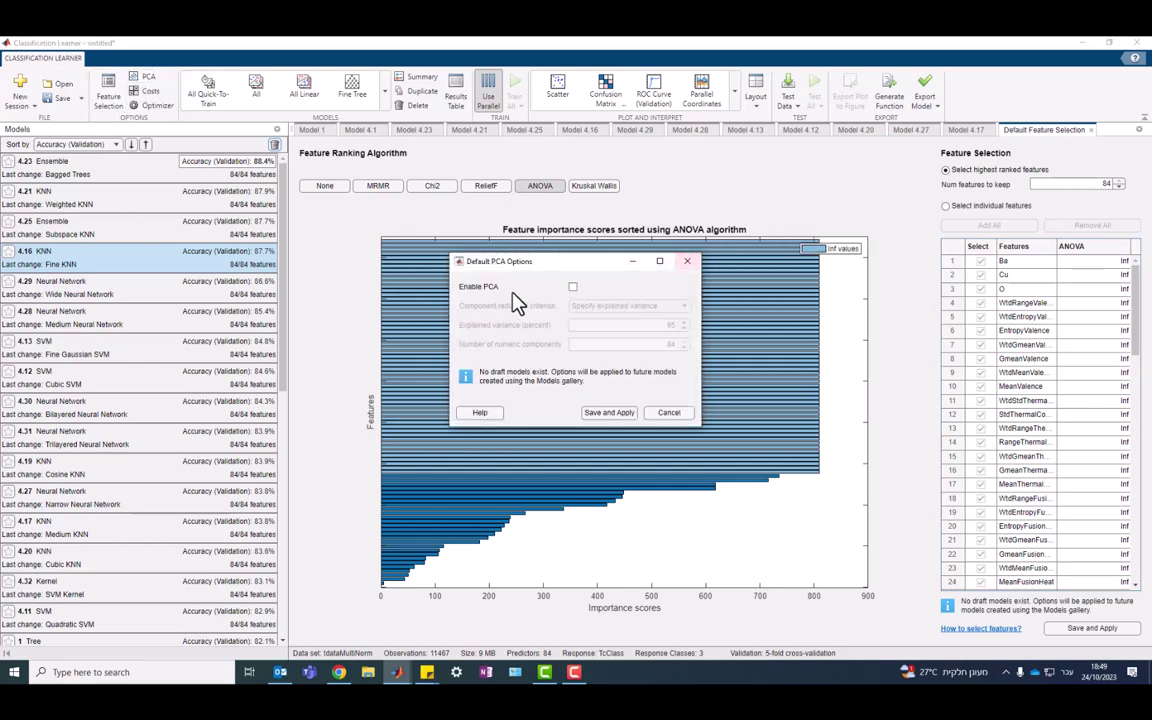
click(573, 288)
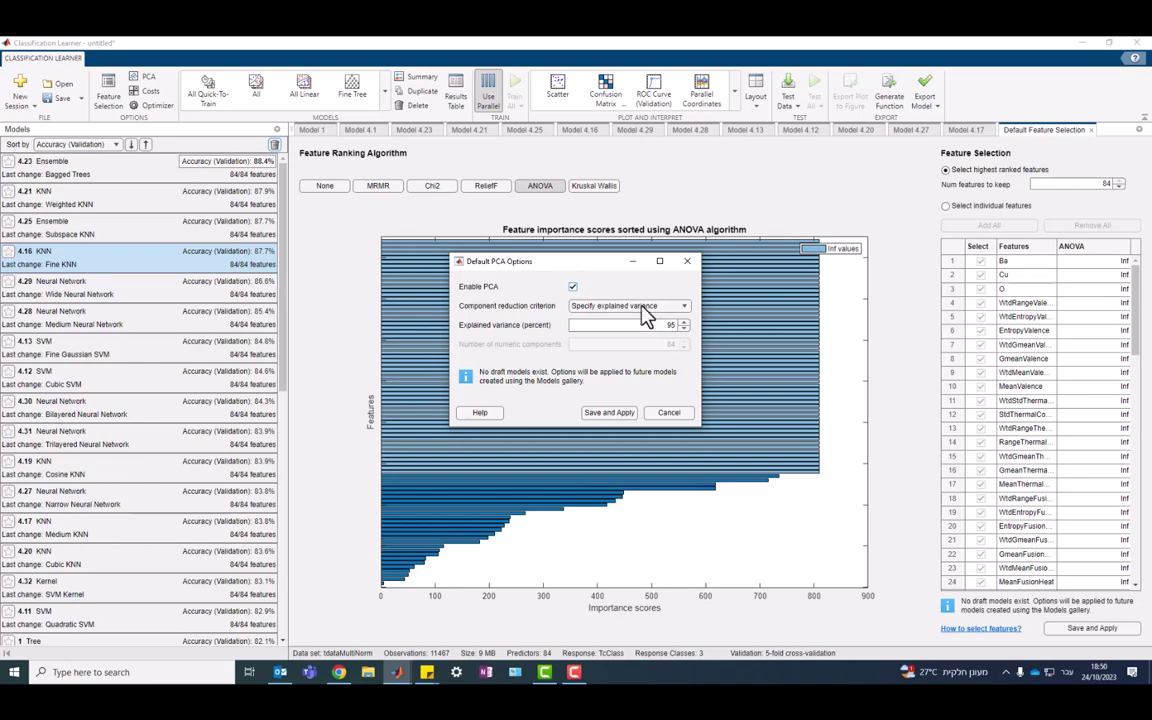
click(643, 307)
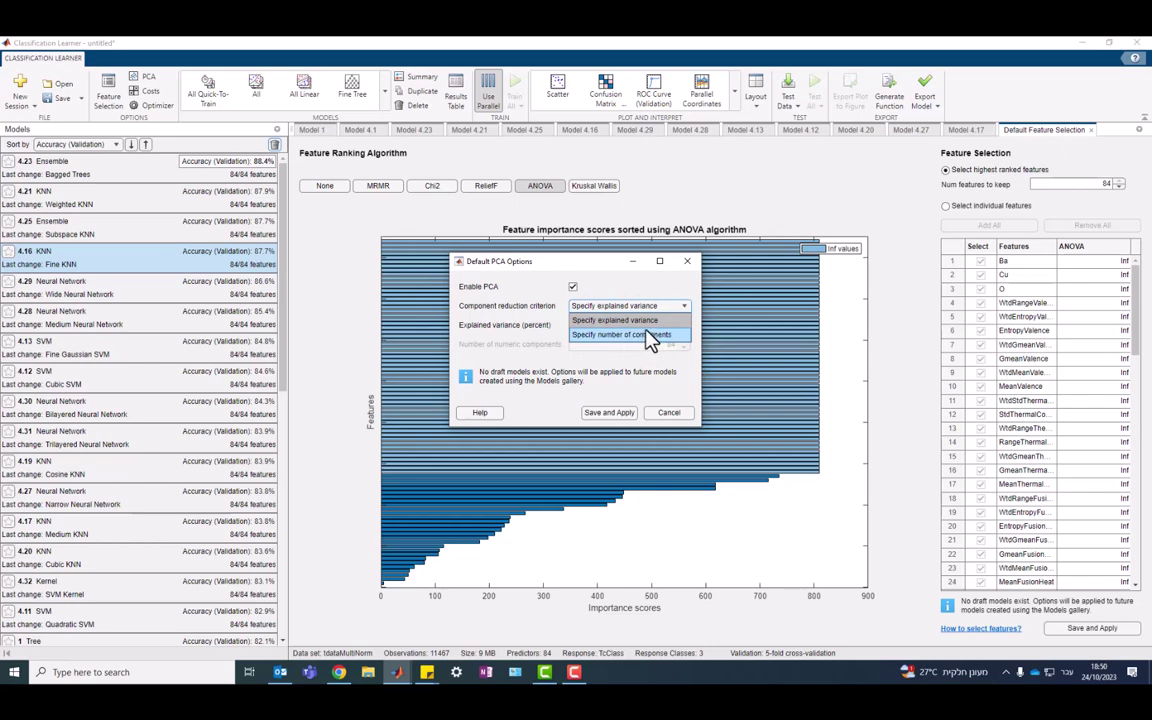
click(621, 321)
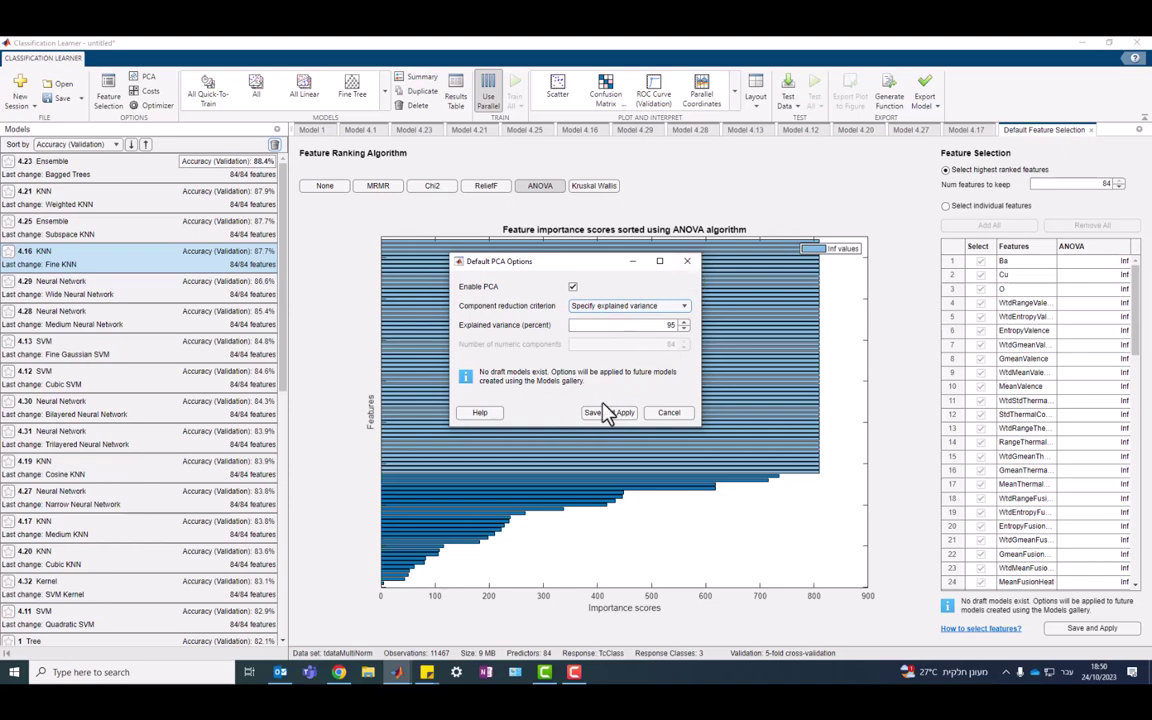
click(688, 263)
click(686, 263)
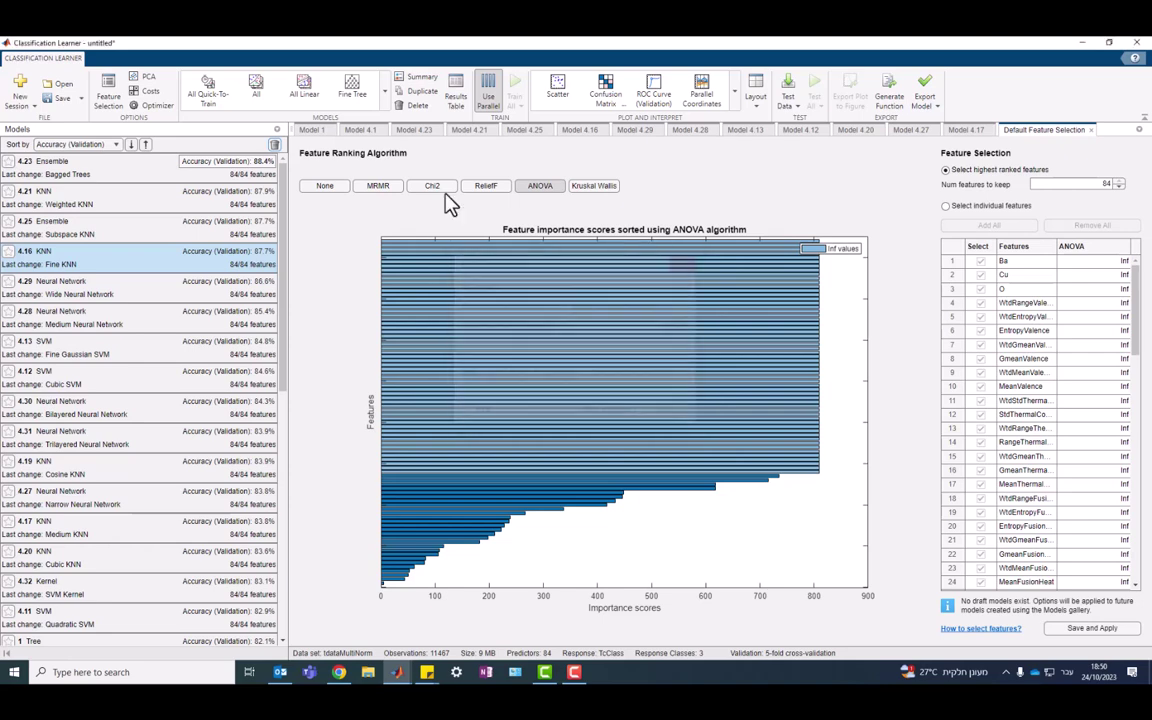
Try default misclassification costs of 3 for true class High predicted as Low and as Moderate, and discard the cost matrix changes
click(142, 90)
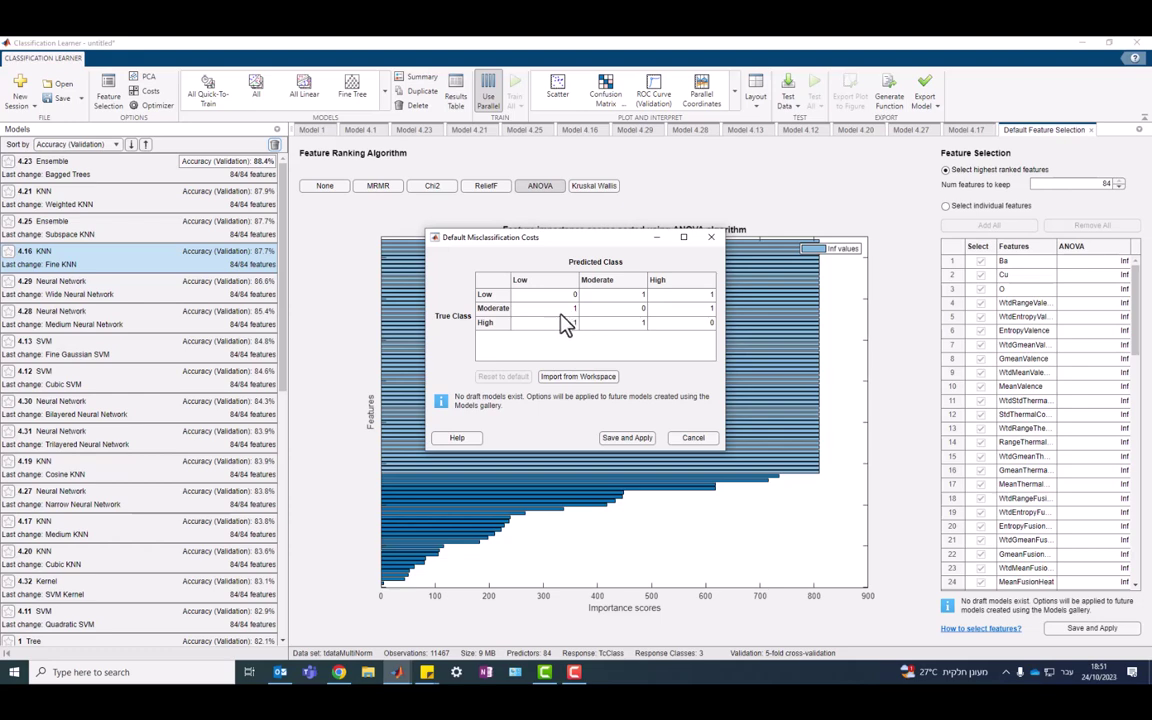
click(550, 322)
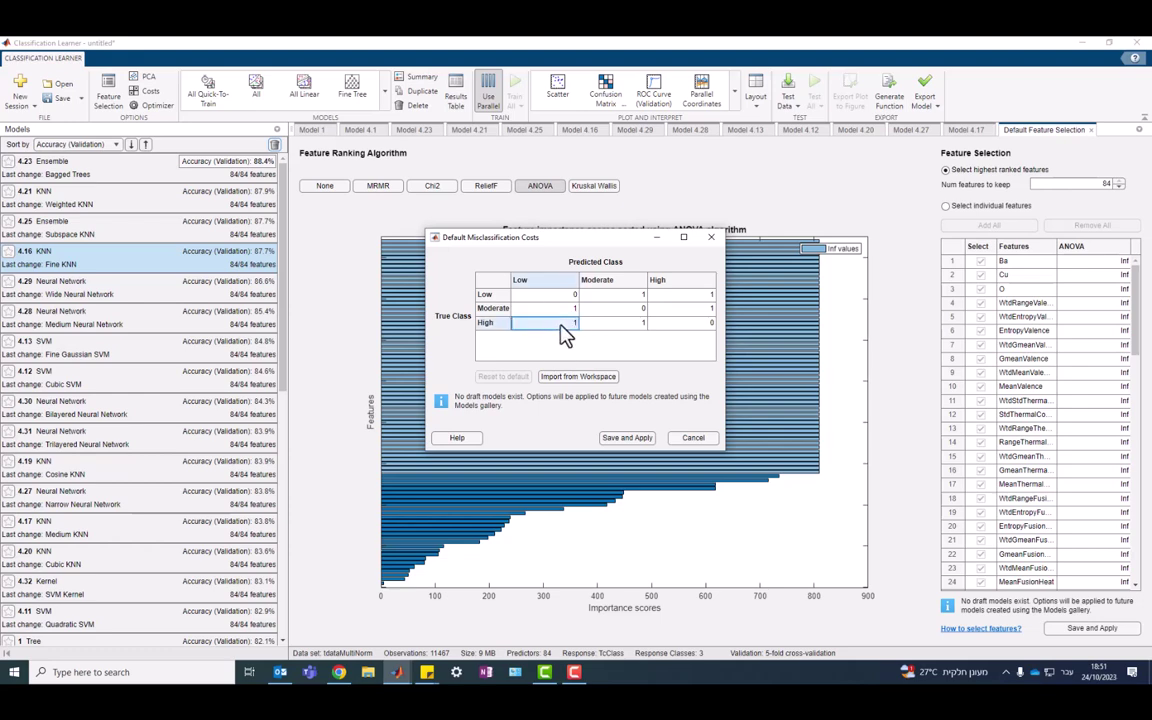
double_click(566, 323)
text(3)
click(628, 323)
double_click(633, 322)
text(3)
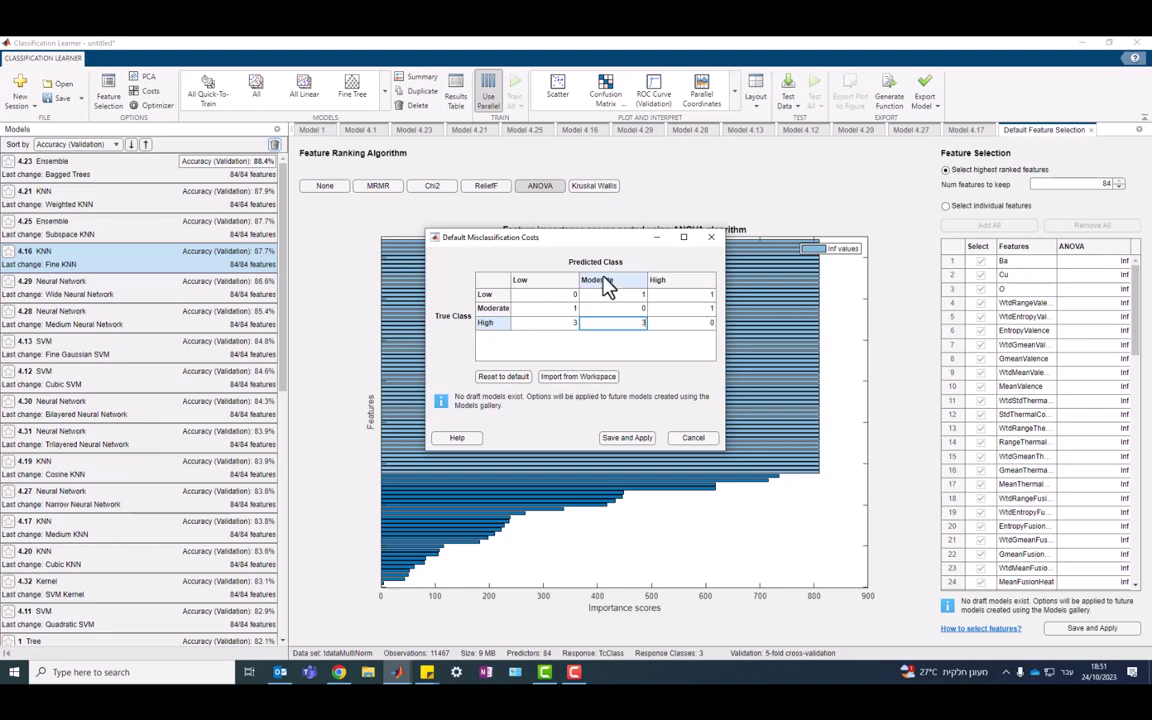
click(568, 326)
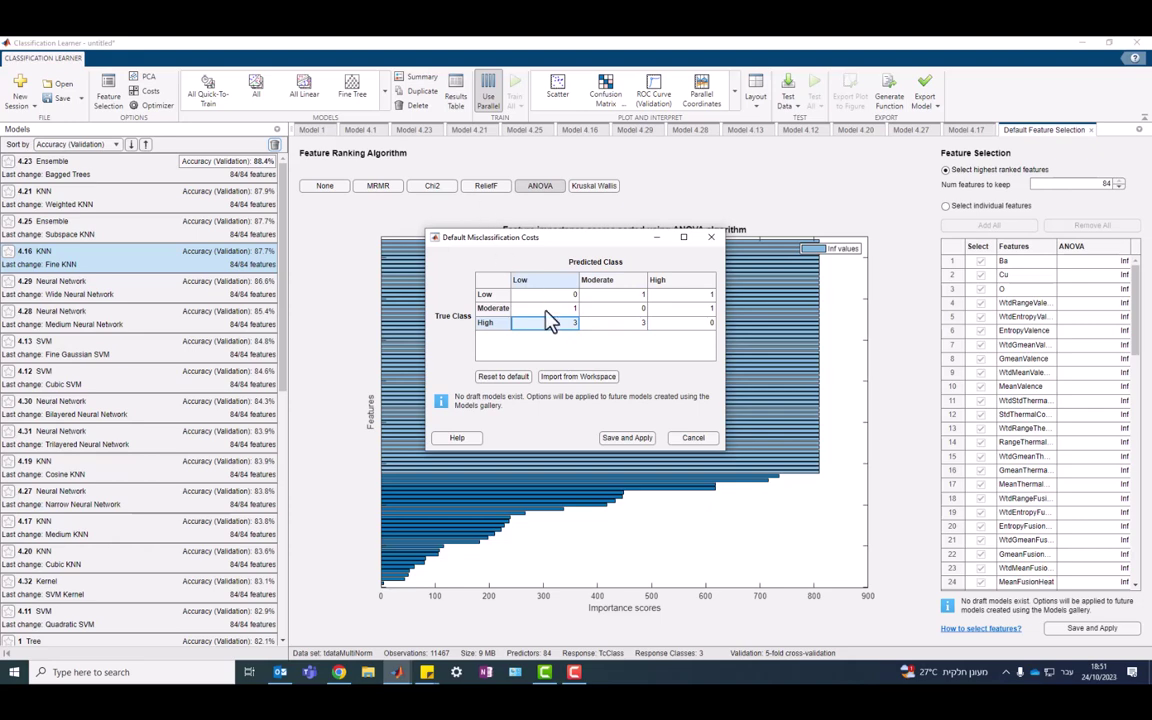
click(612, 324)
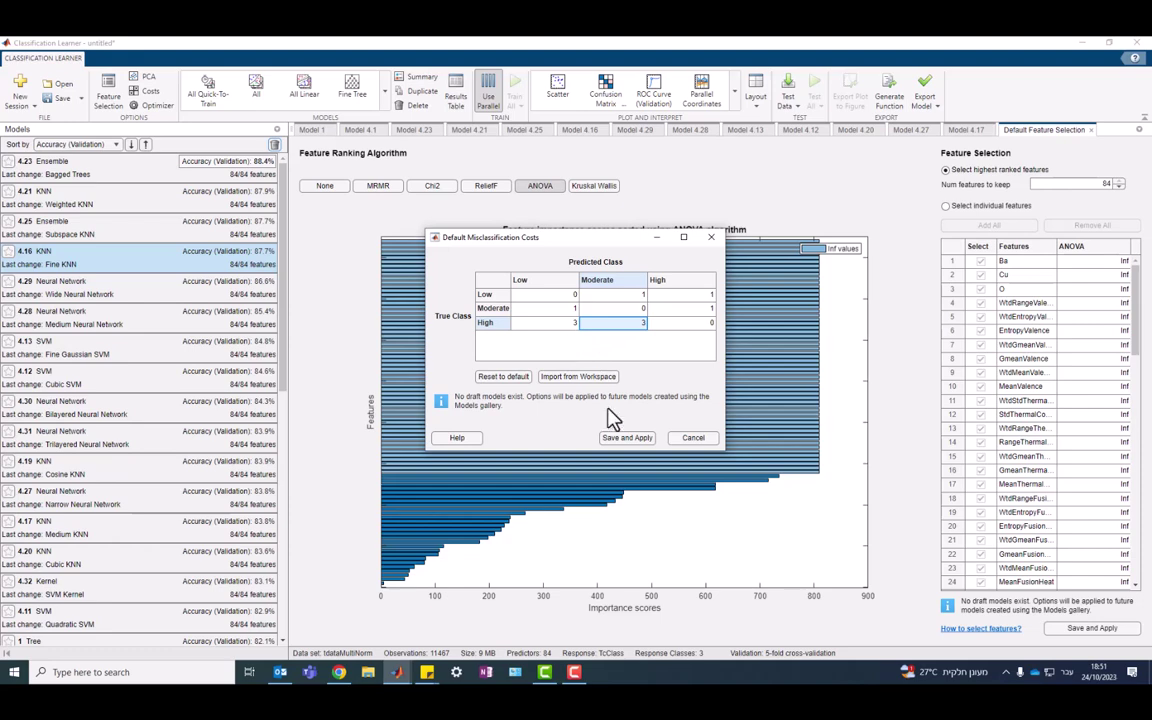
click(711, 237)
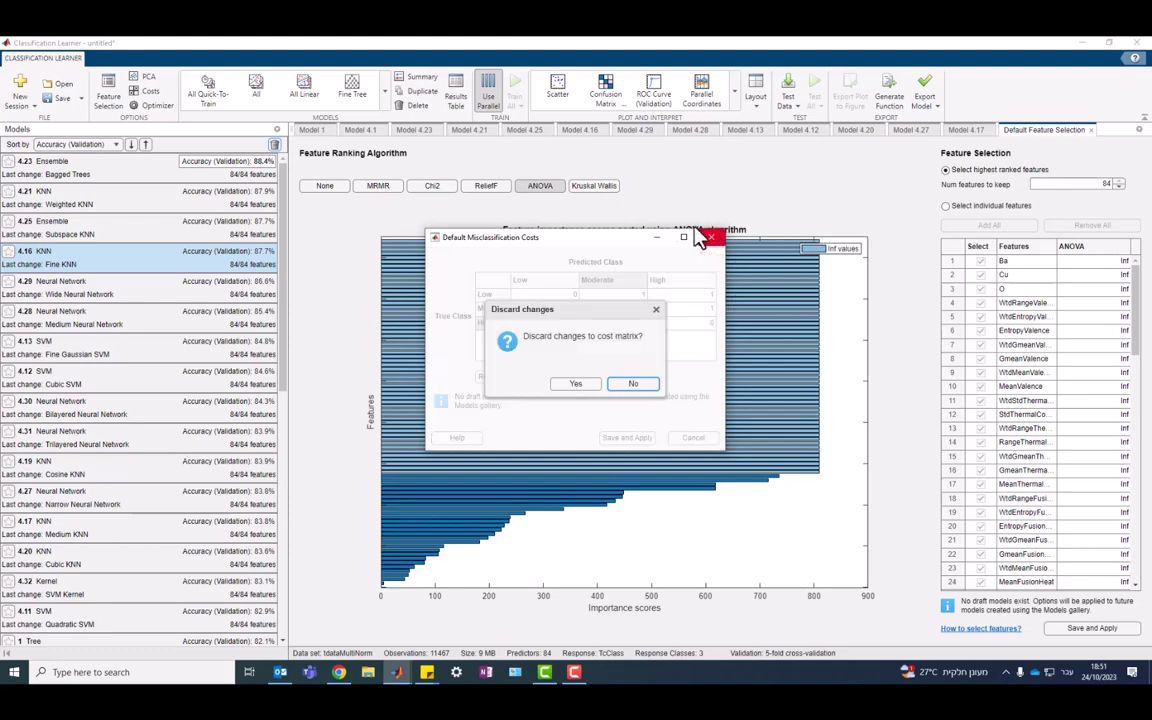
click(614, 388)
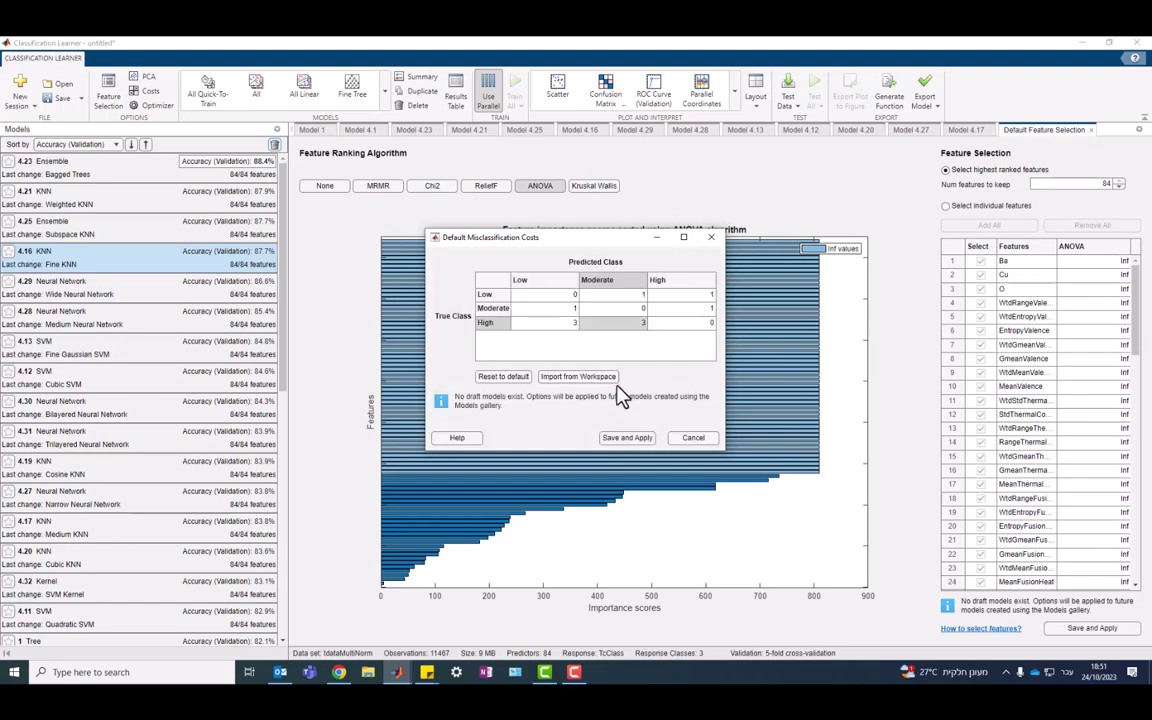
click(711, 237)
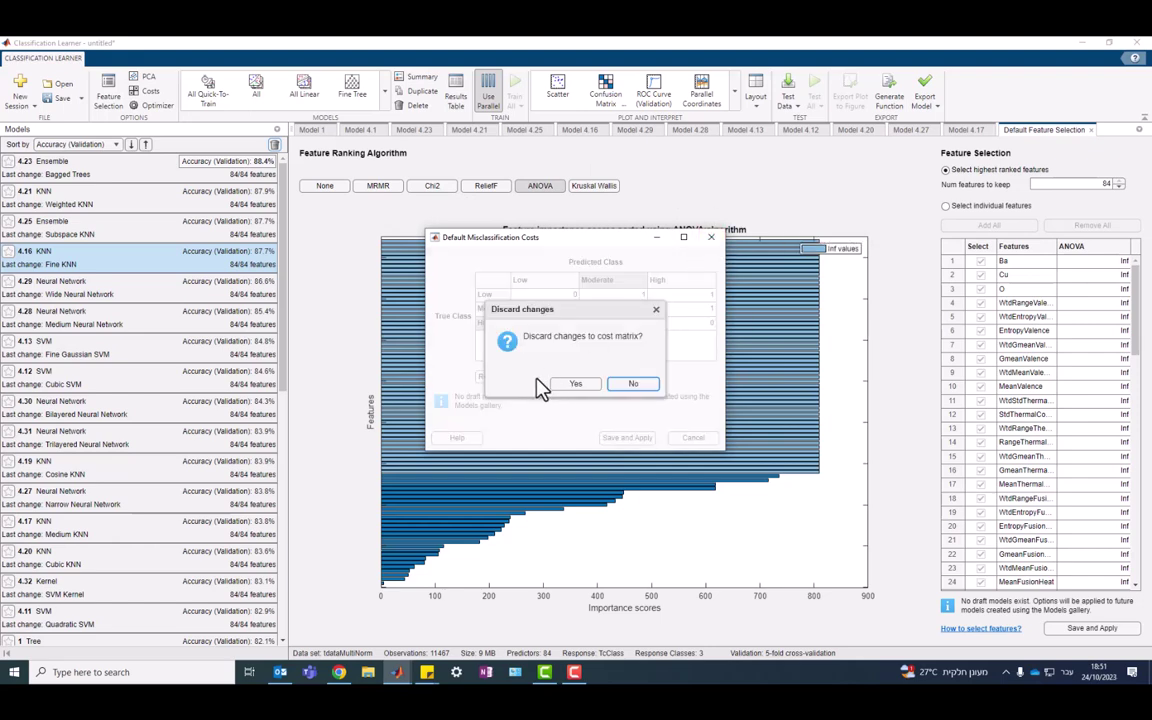
click(578, 386)
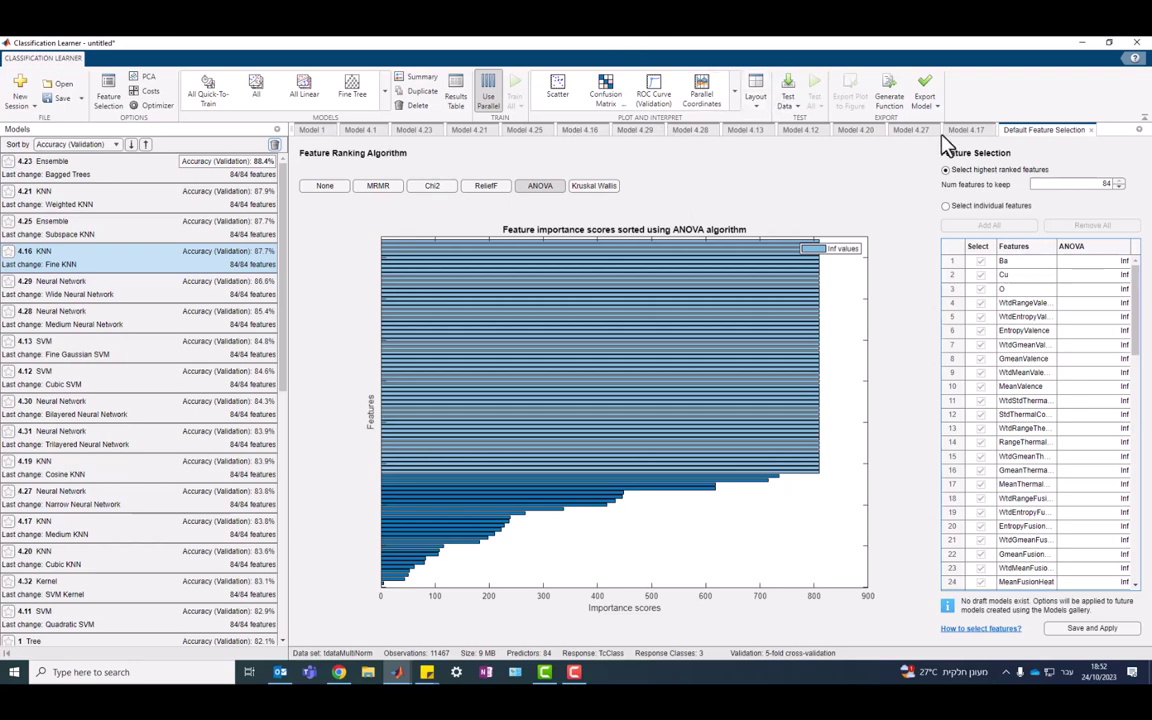
Close the default feature selection page
click(1092, 131)
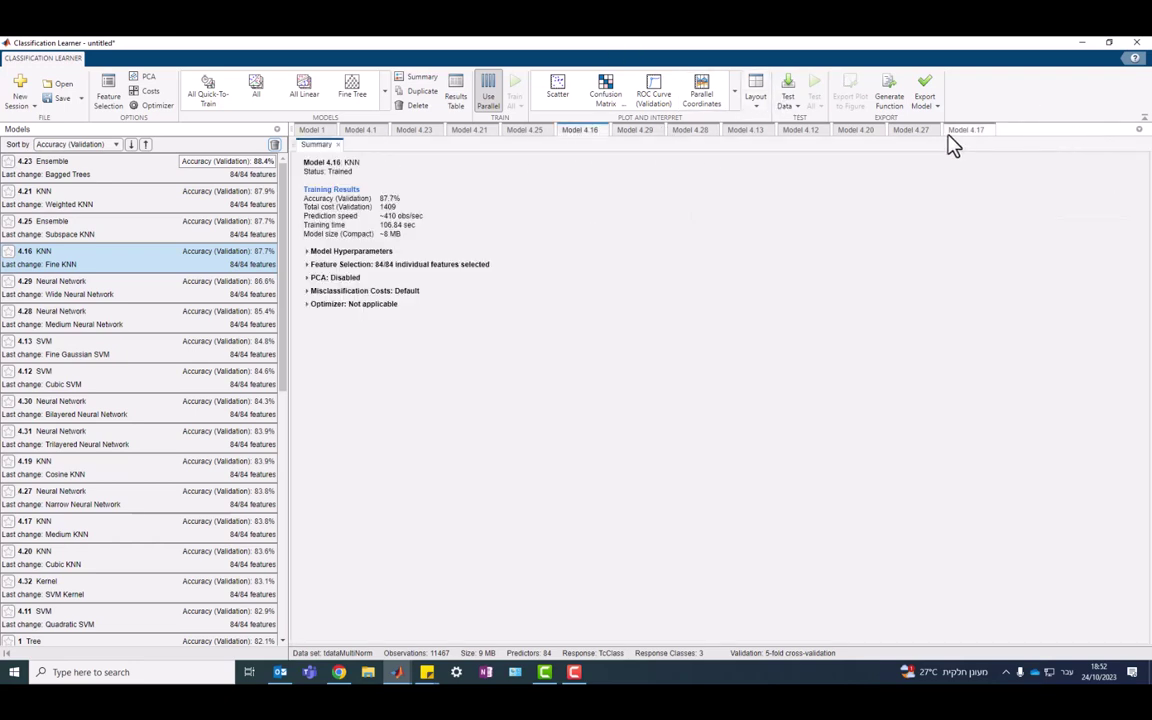
Try exporting the Fine KNN model to the MATLAB workspace under a new variable name, and check the other export options
click(928, 90)
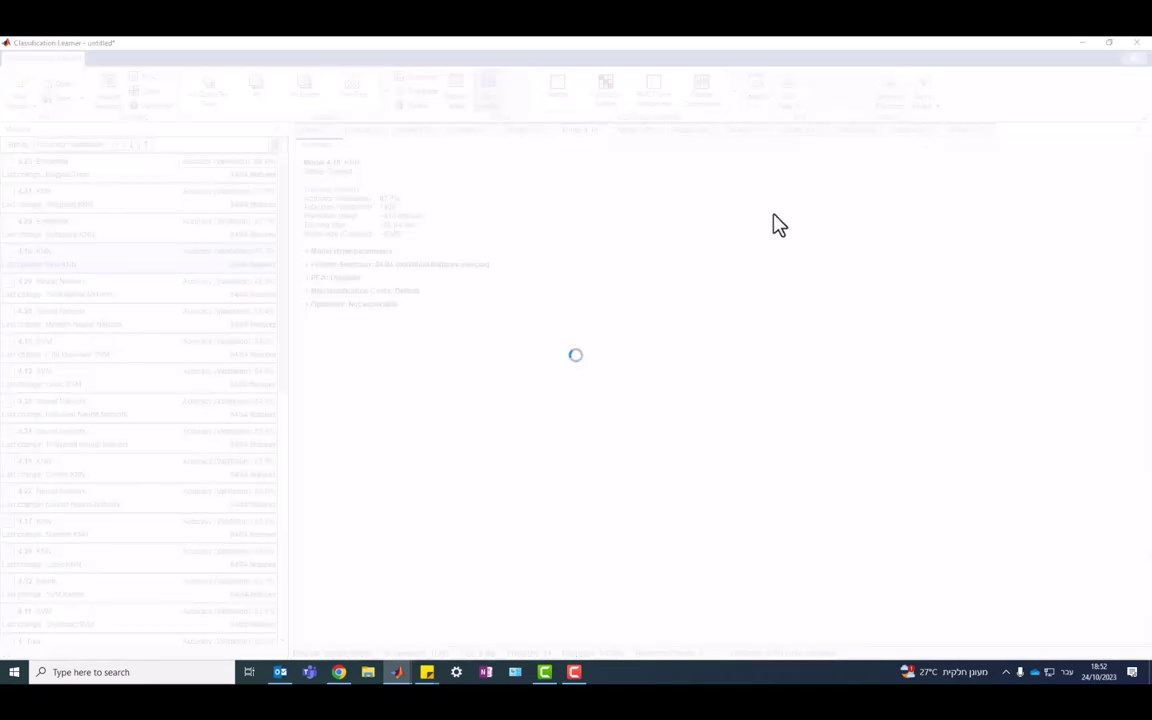
double_click(534, 336)
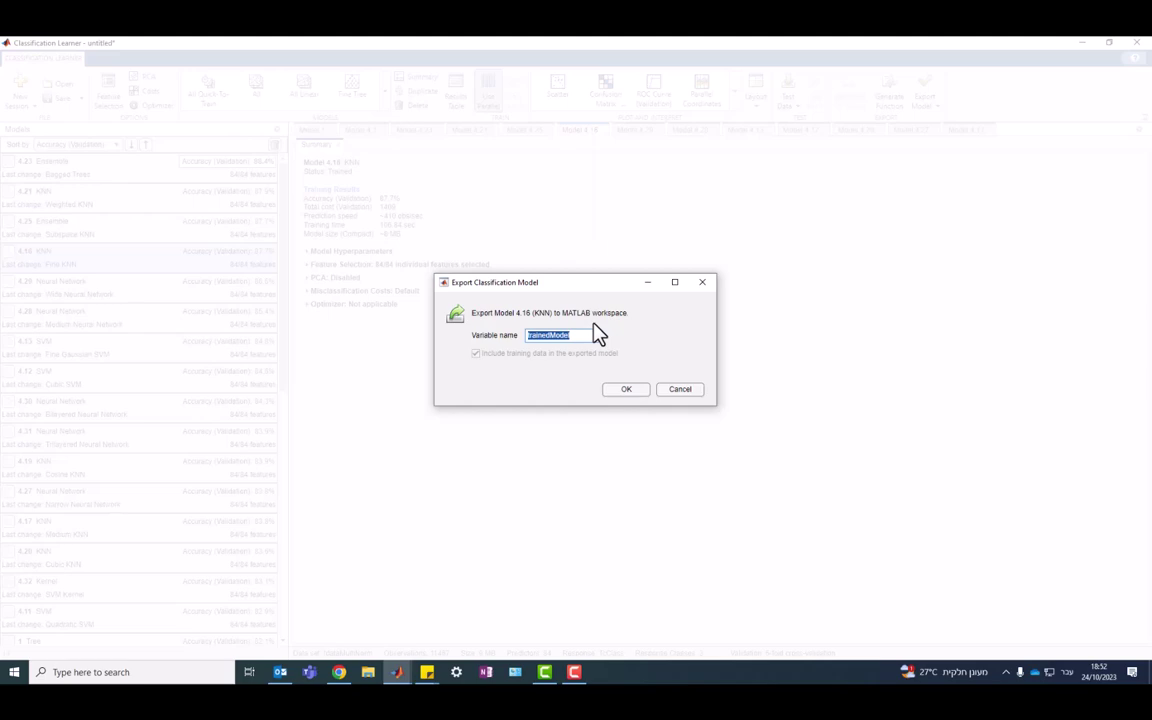
text(KNN2)
key(BackSpace)
key(alt+shift)
text(mo)
click(703, 284)
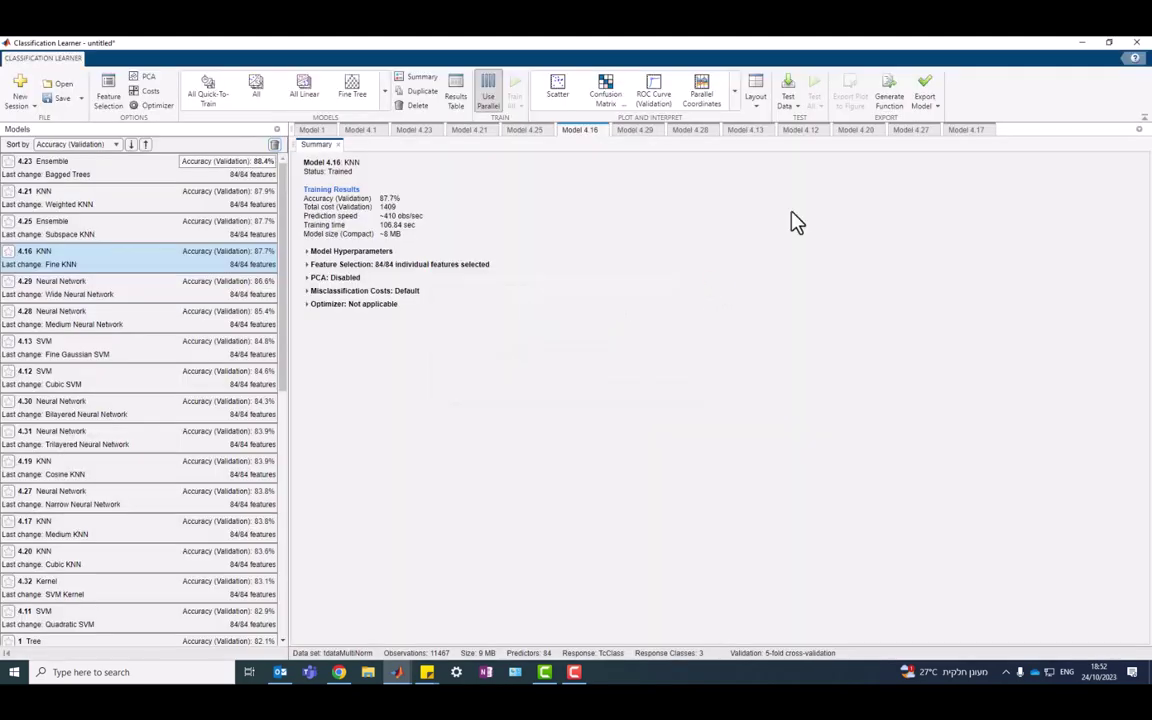
click(938, 106)
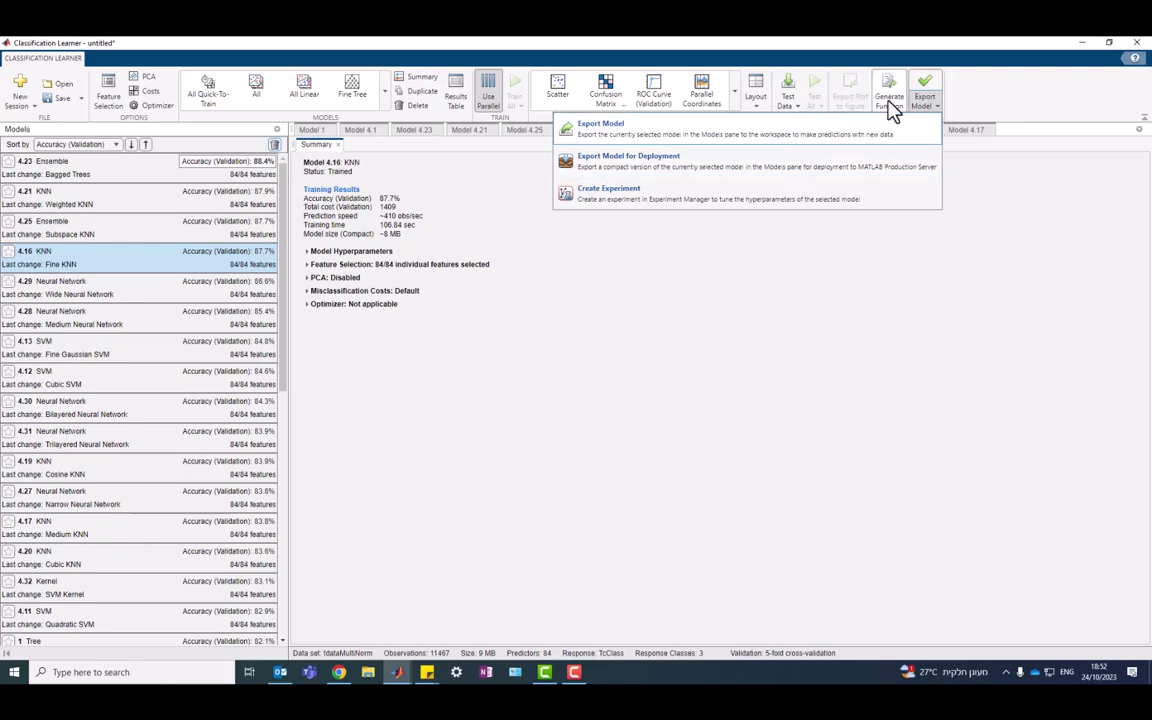
click(918, 58)
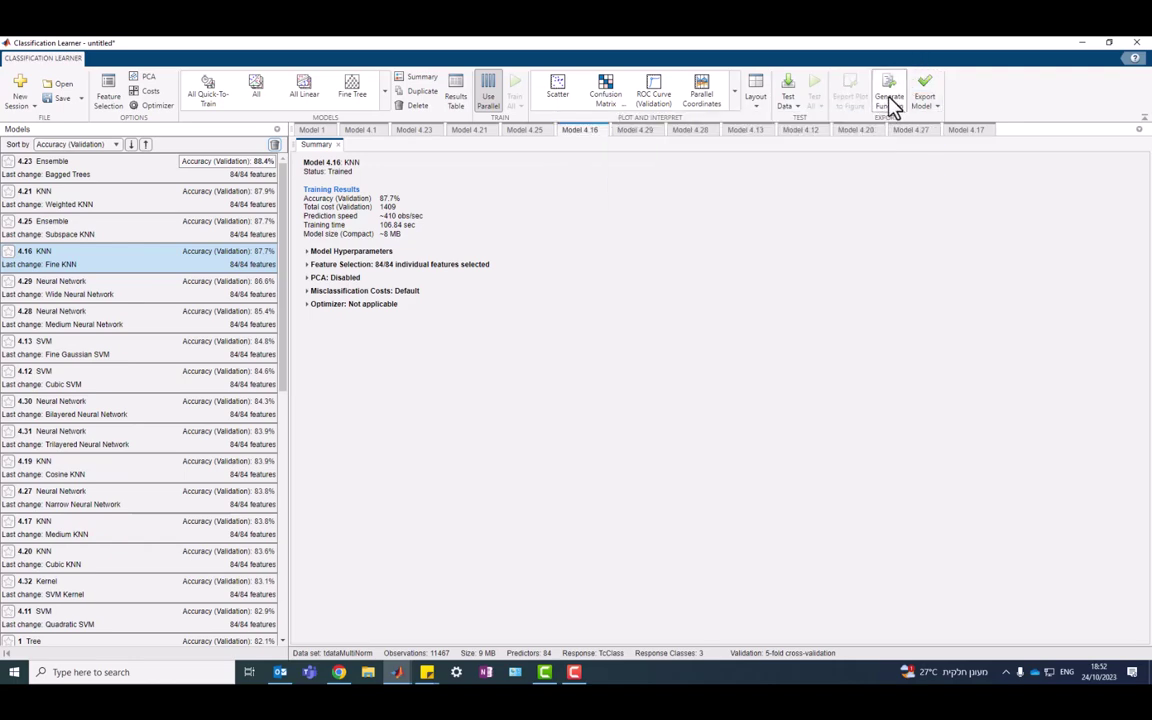
Generate the MATLAB training function for the Fine KNN model, and return to Classification Learner after reviewing its code
click(891, 100)
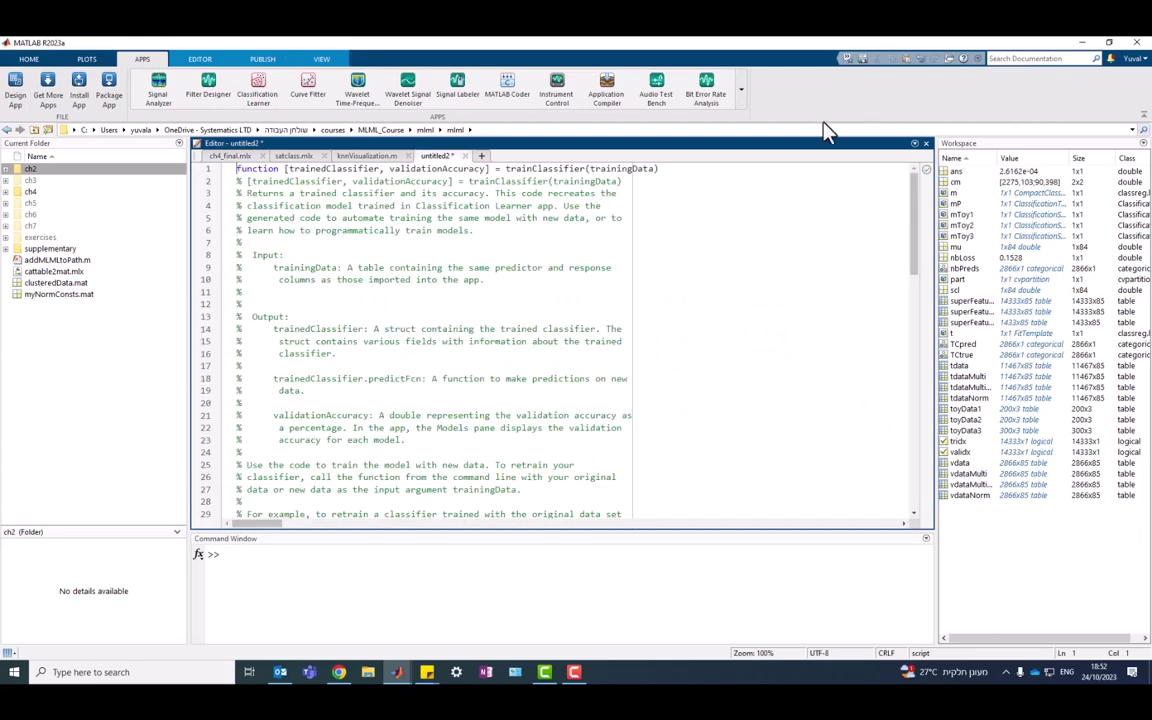
scroll(514, 280, down, 20)
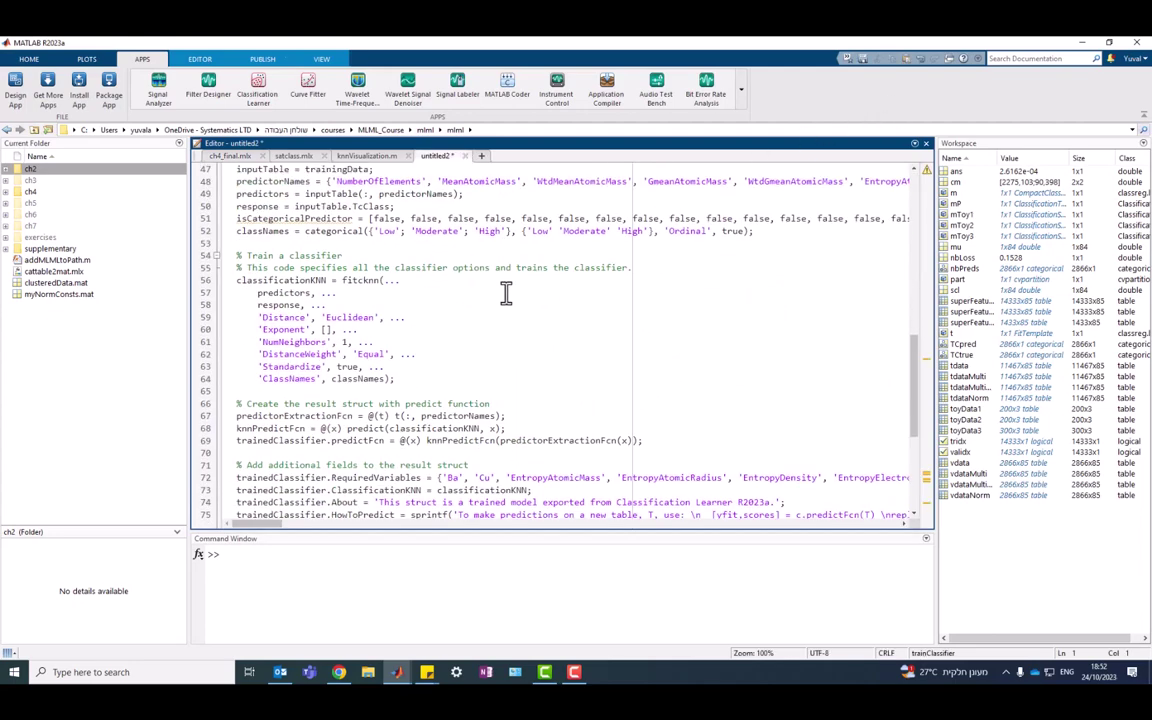
scroll(399, 255, down, 1)
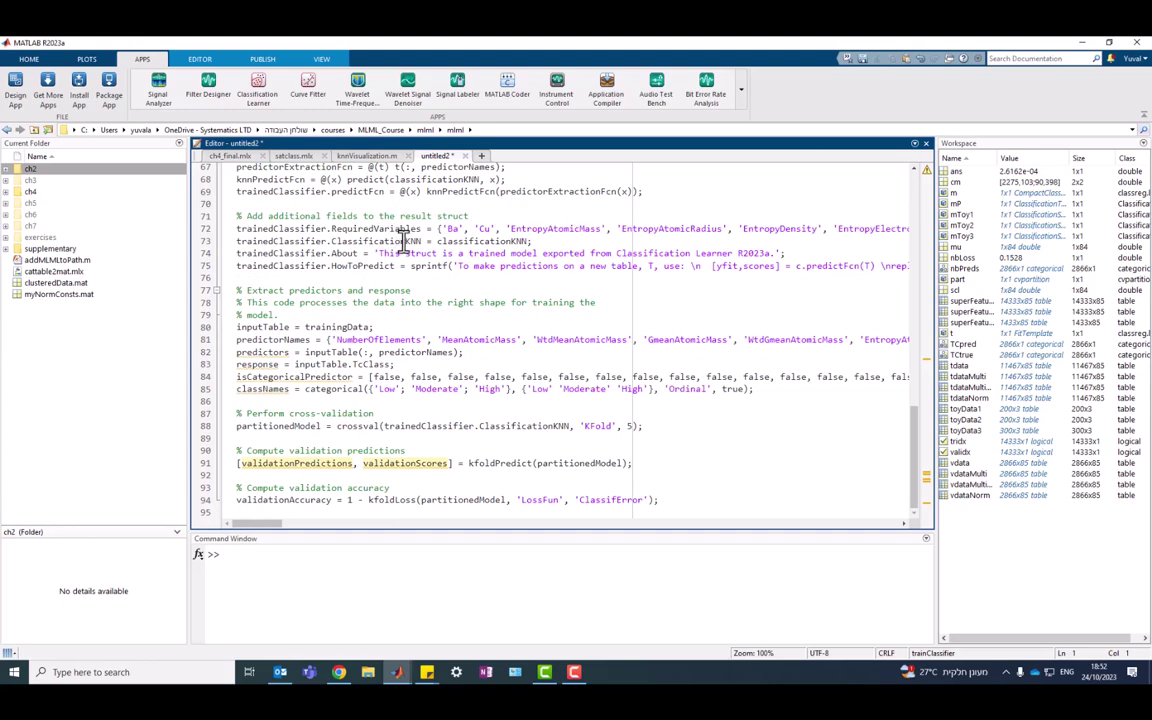
key(alt+Tab)
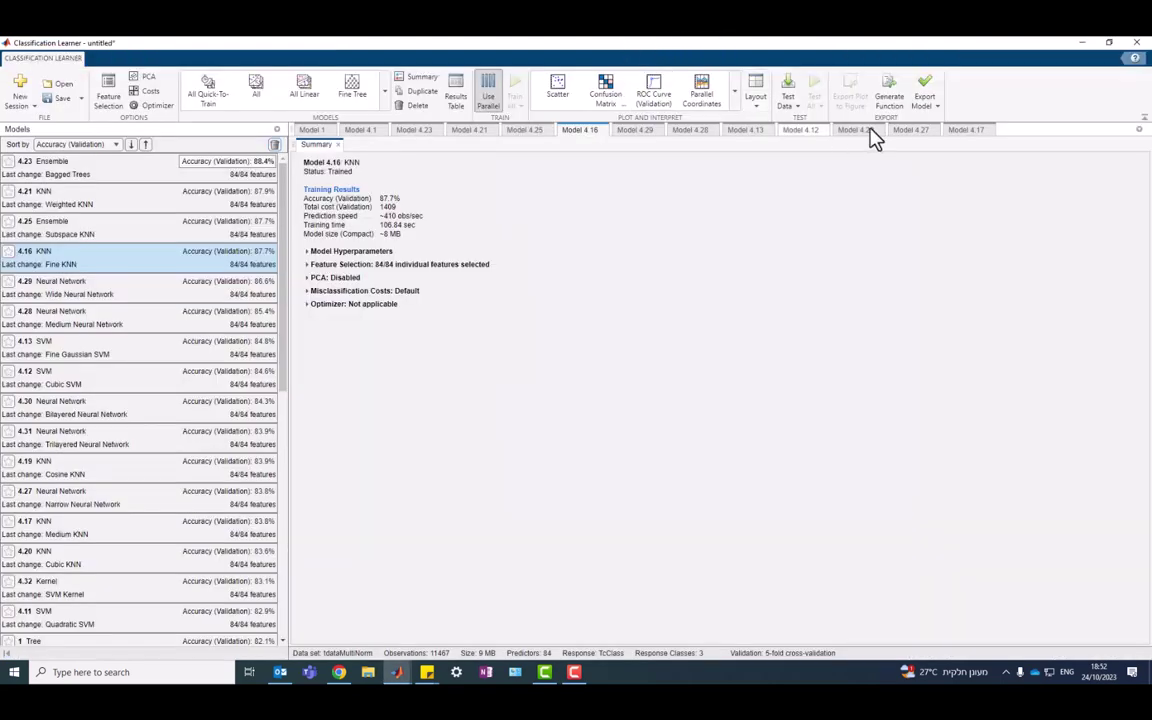